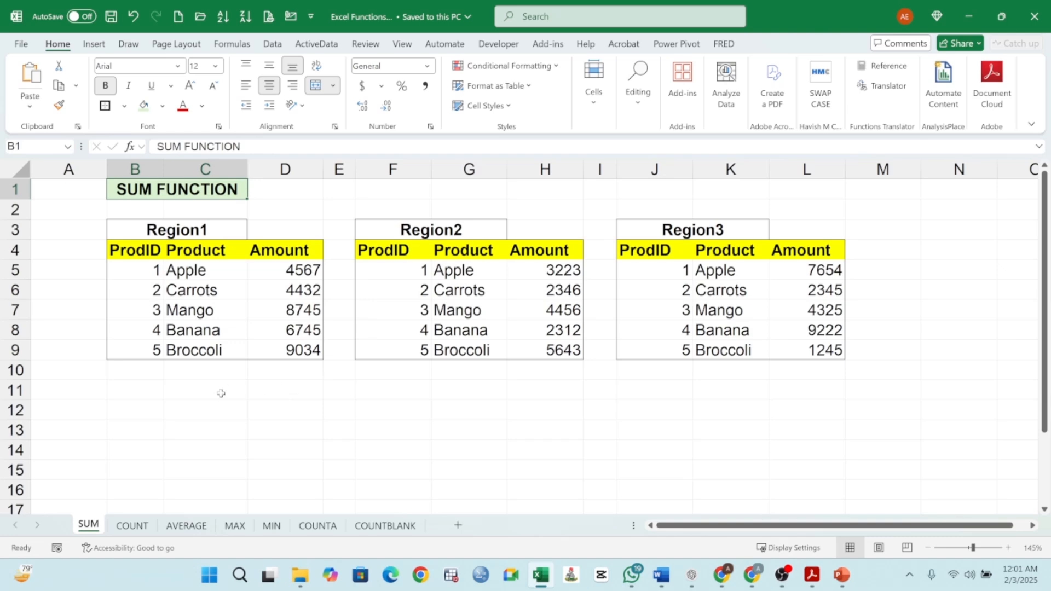
click(221, 393)
text(a)
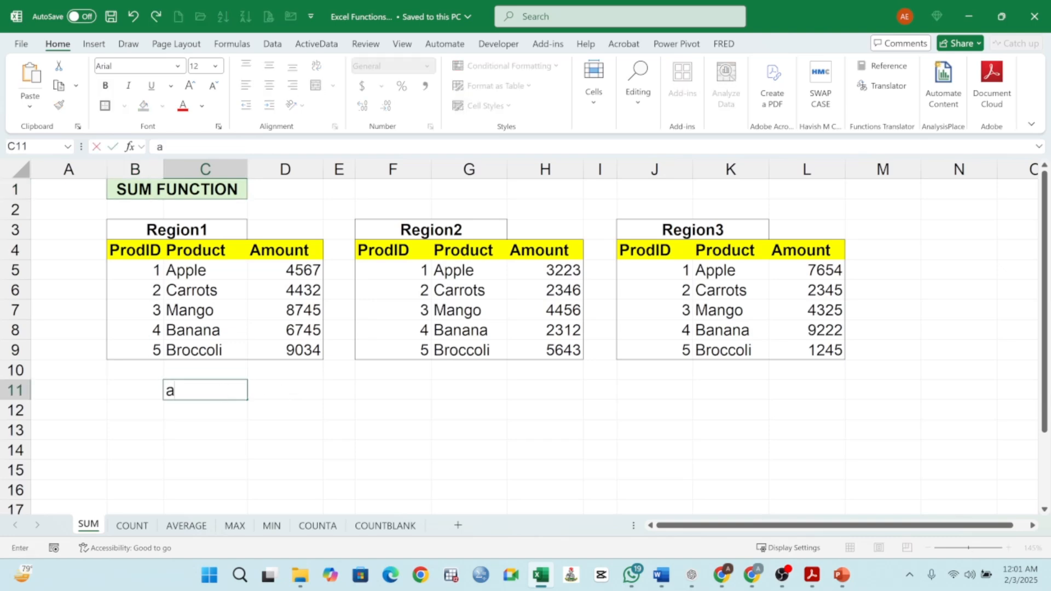
key(BackSpace)
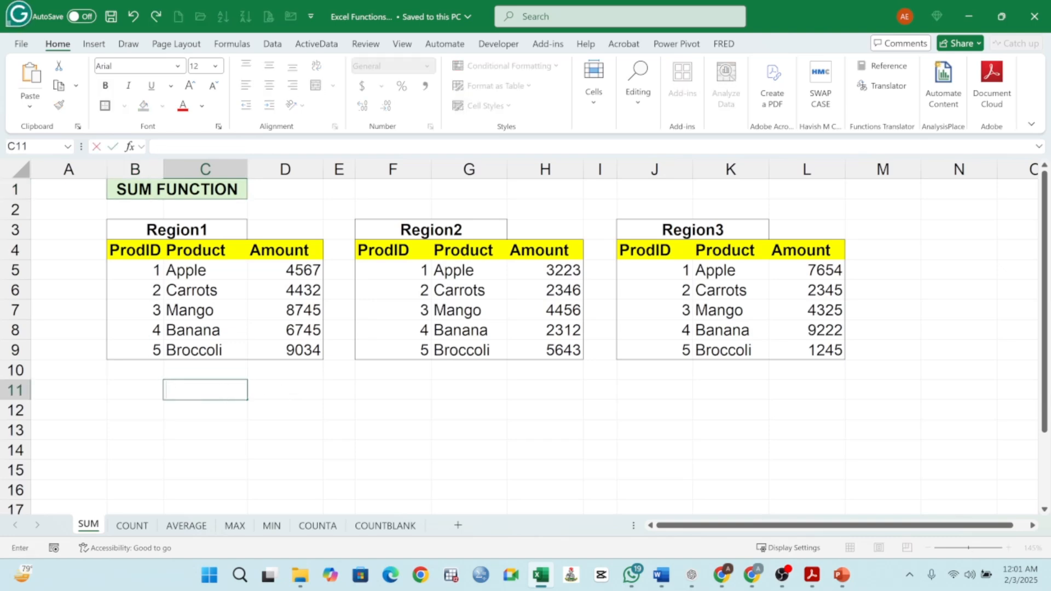
text(AUTOSUM)
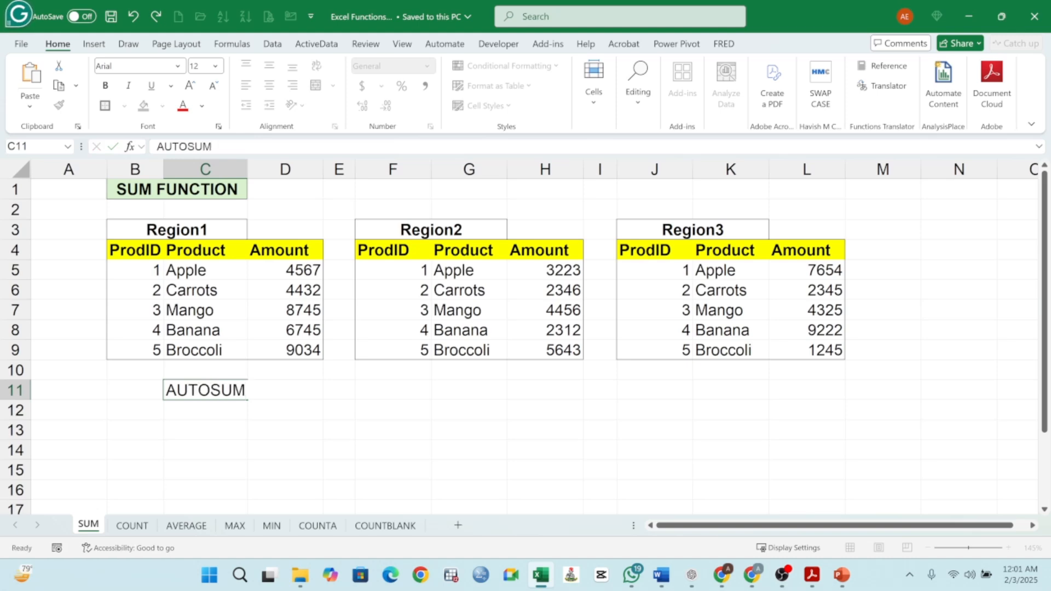
key(Return)
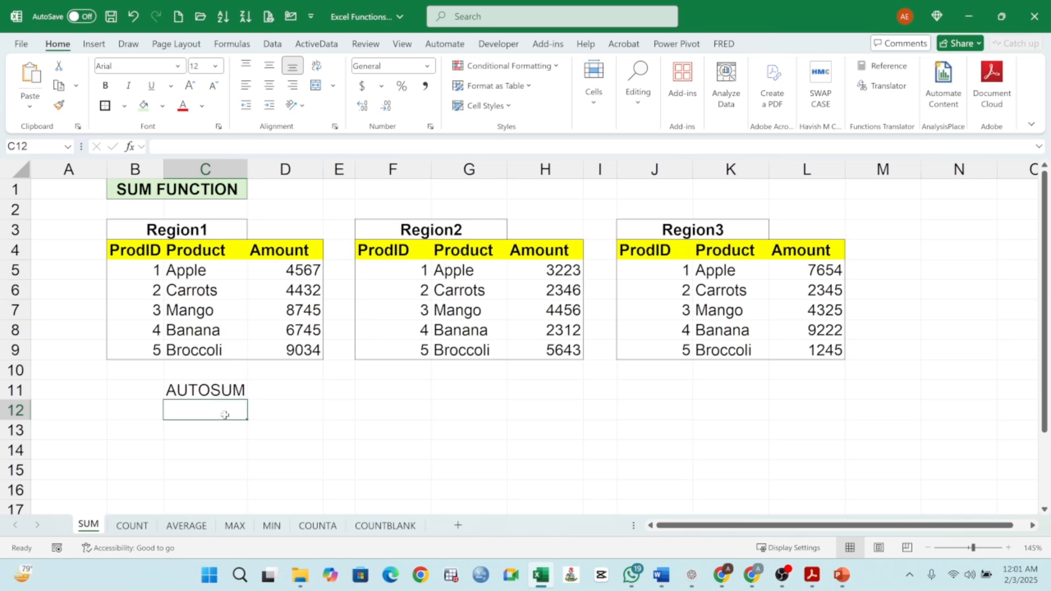
text(S)
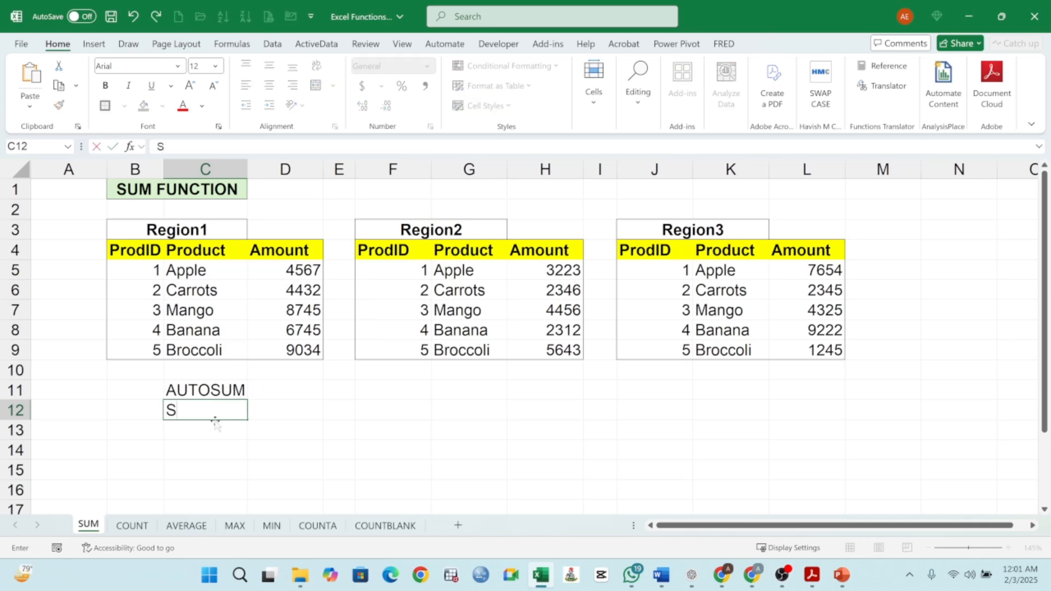
text(UM)
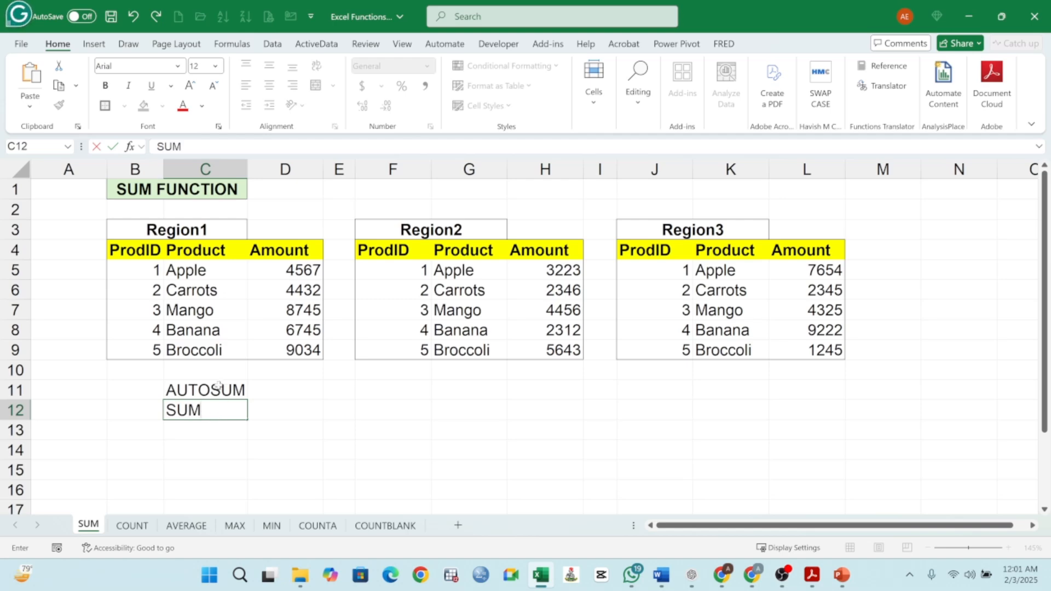
drag(215, 385, 216, 406)
key(Delete)
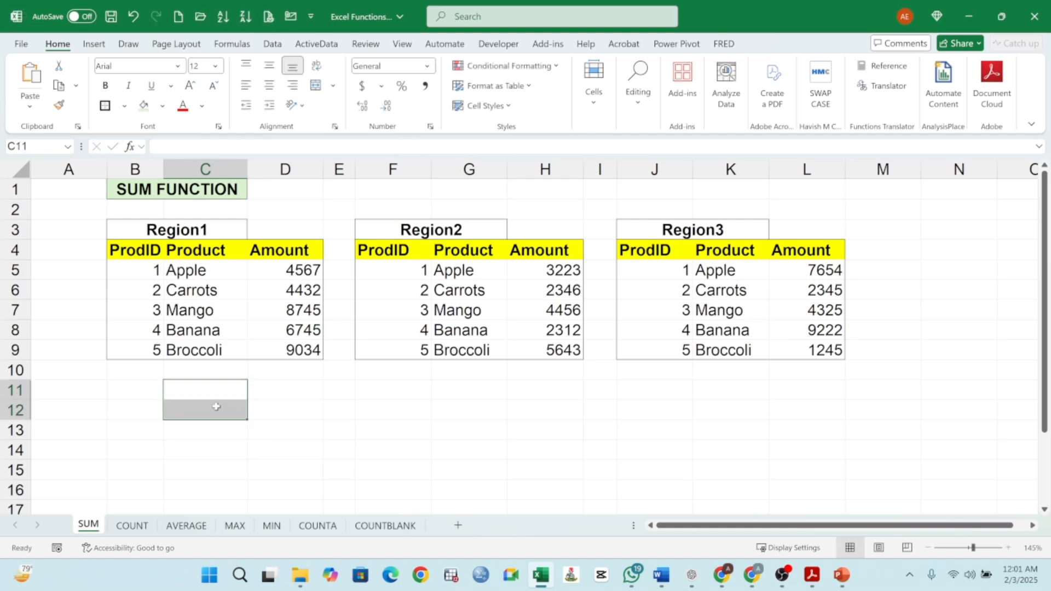
- Enter the label TOTAL in C10 below the Region1 products
drag(293, 271, 295, 370)
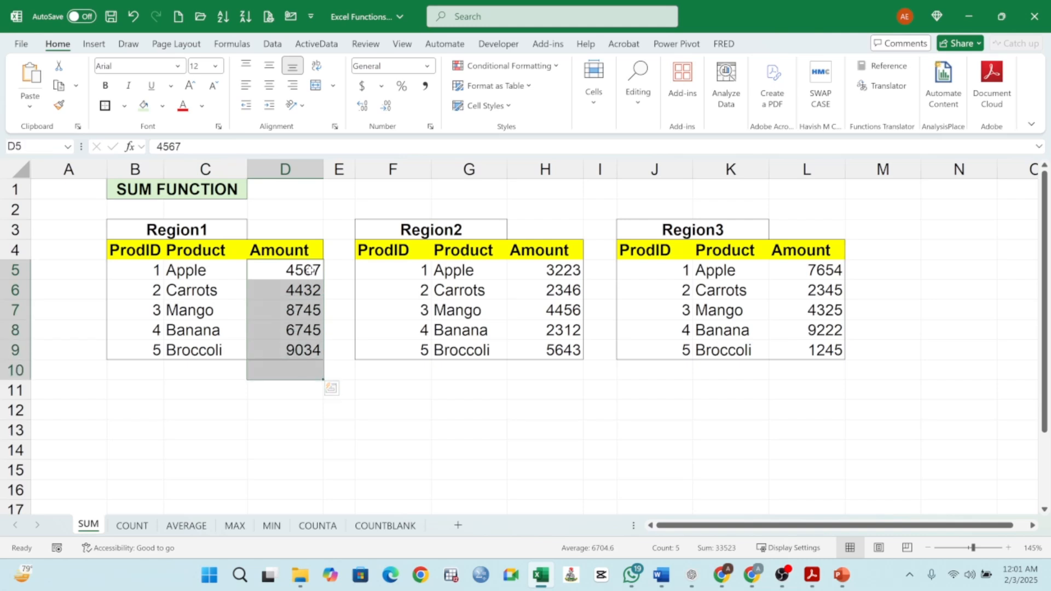
drag(309, 270, 270, 370)
click(203, 370)
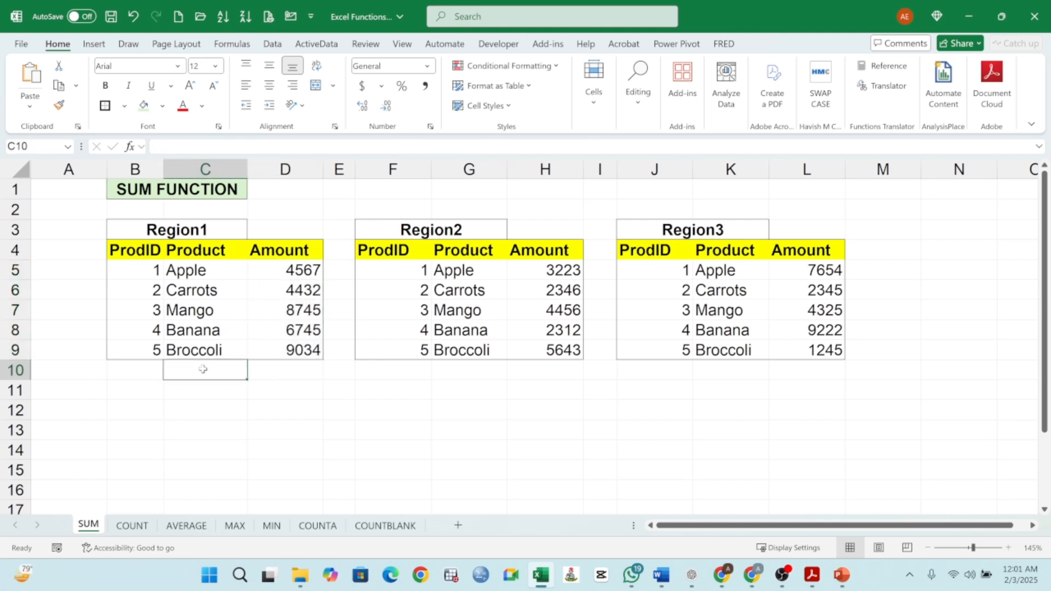
text(TOTAL)
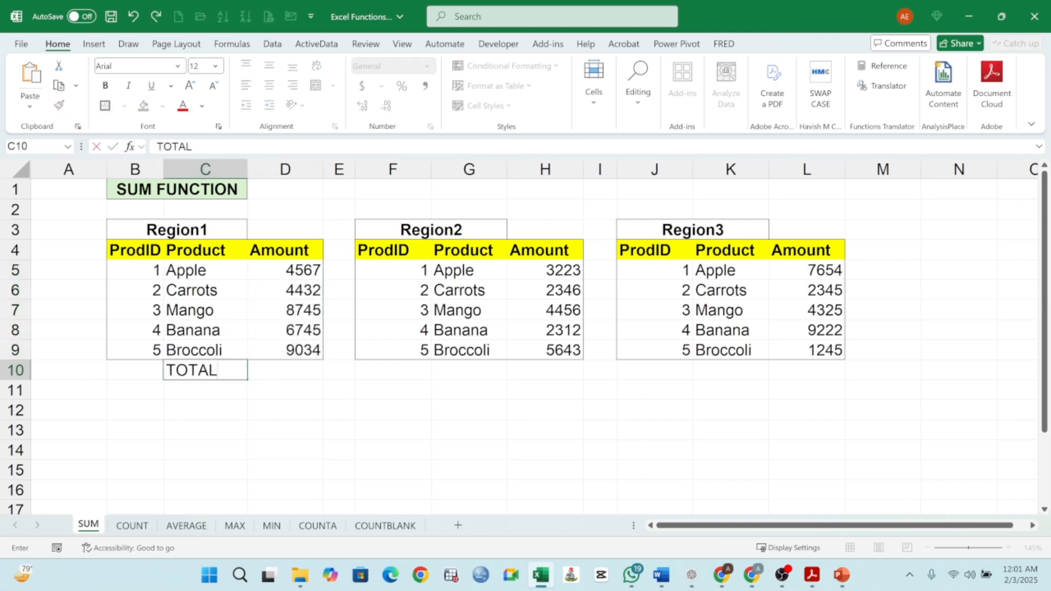
key(Return)
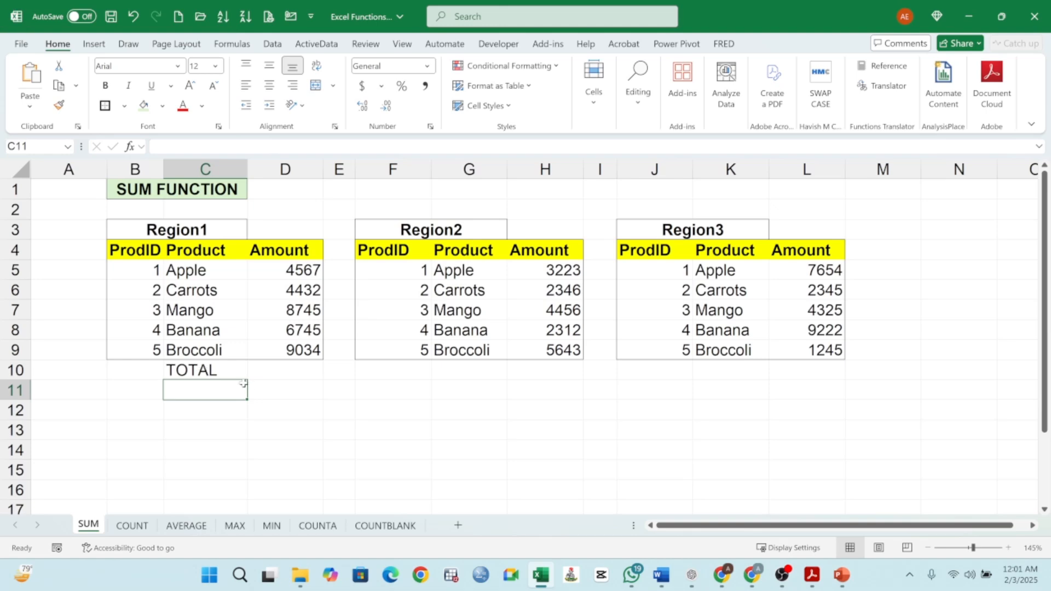
- Total Region1's Amount column into D10 with AutoSum
click(295, 369)
drag(298, 272, 297, 364)
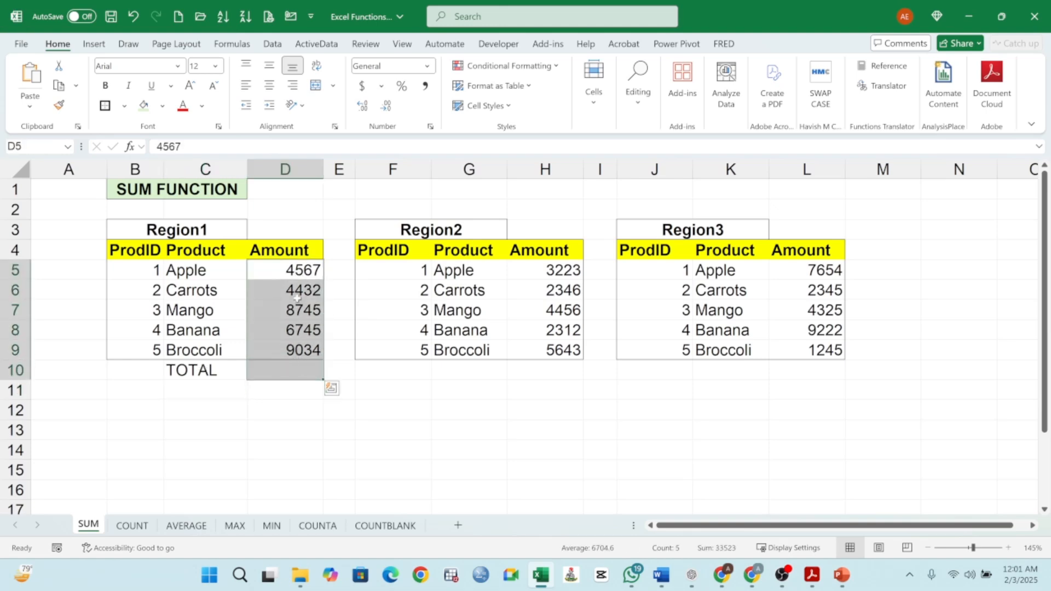
click(637, 109)
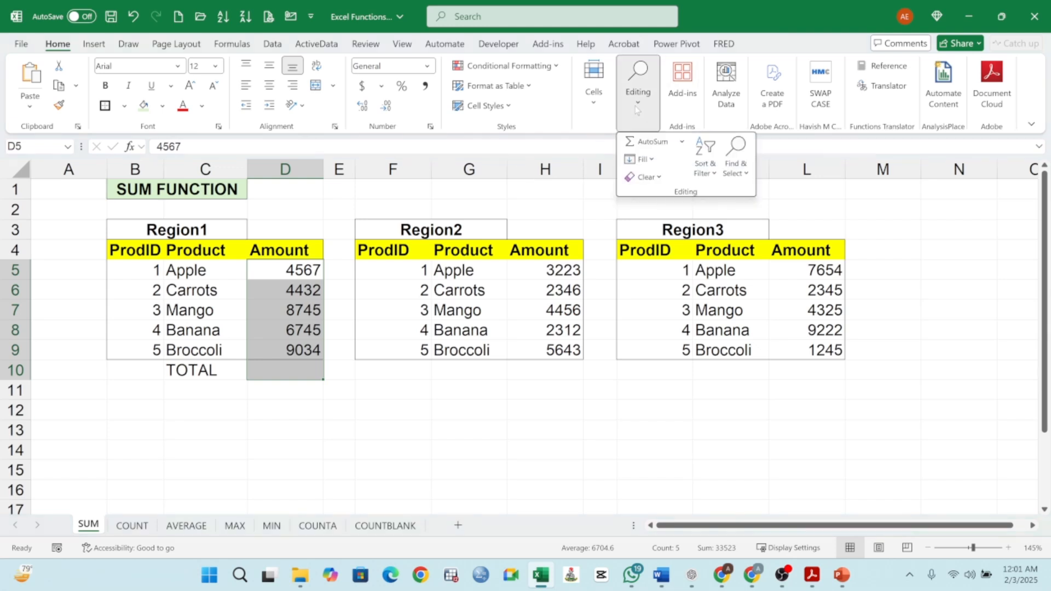
click(651, 142)
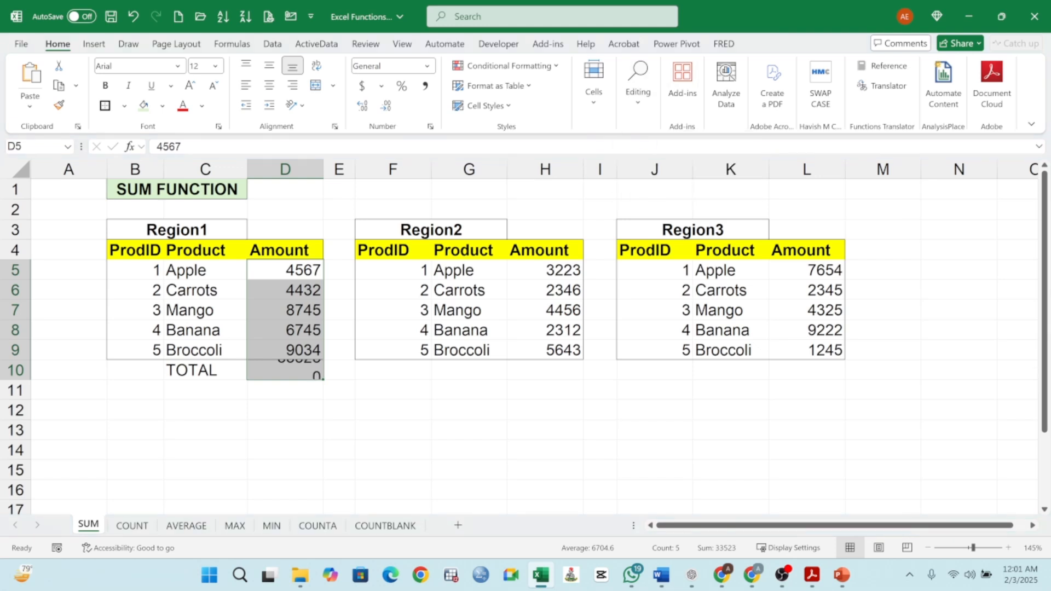
click(290, 370)
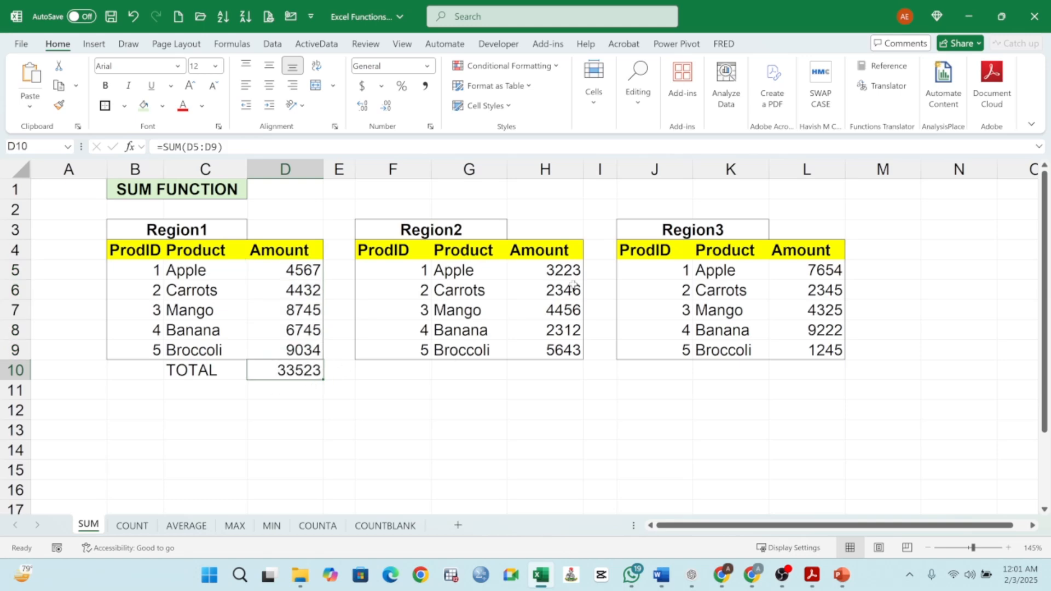
- Type the note ALT= in cell G12 below the Region2 table
drag(567, 270, 553, 370)
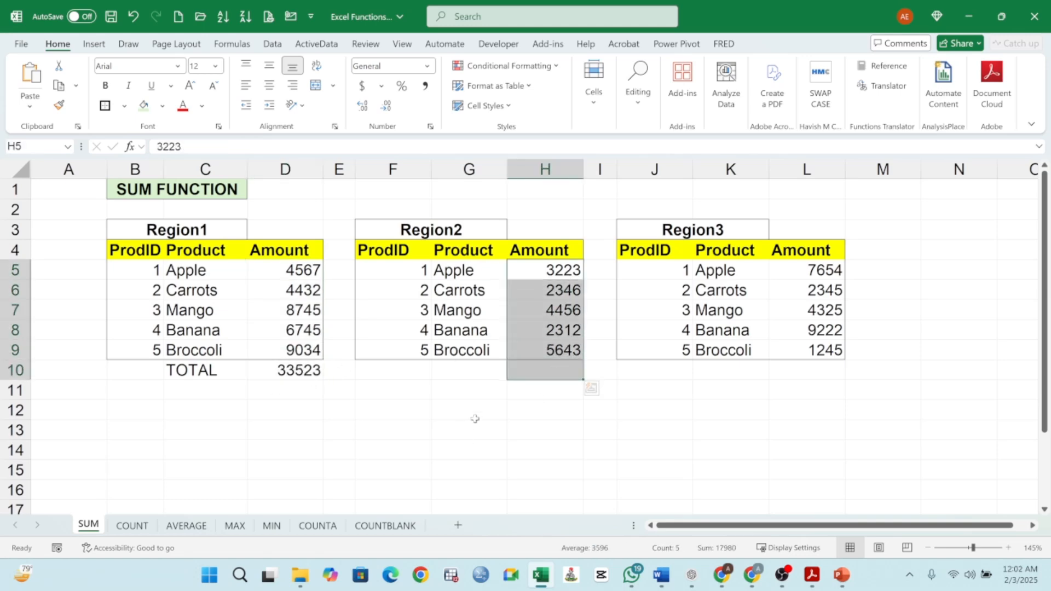
click(453, 407)
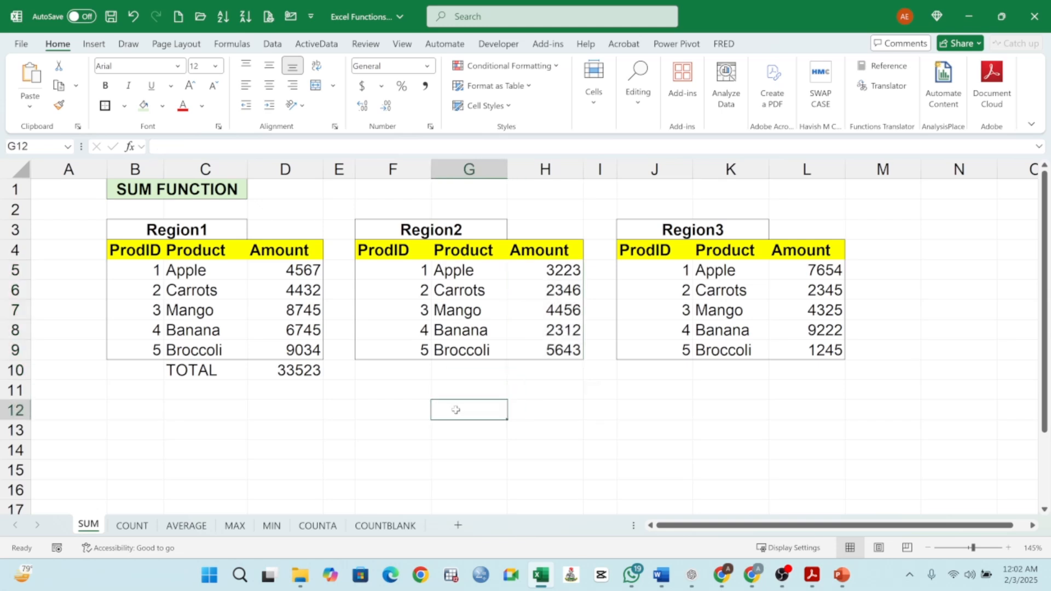
text(ALT)
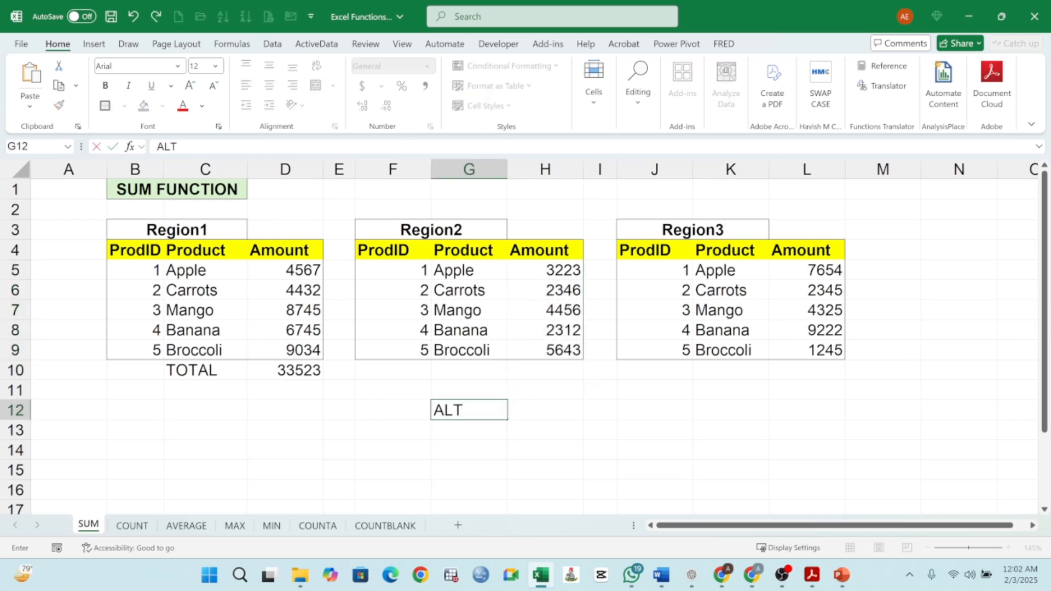
text(=)
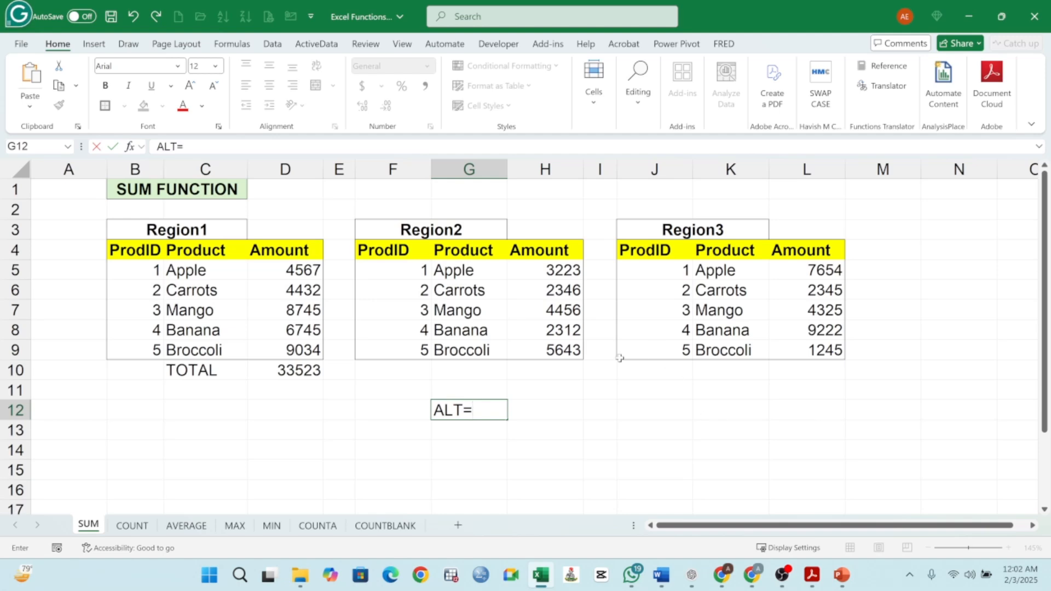
click(567, 375)
- Sum Region2's Amount column into H10 using the AutoSum keyboard shortcut
drag(568, 274, 556, 364)
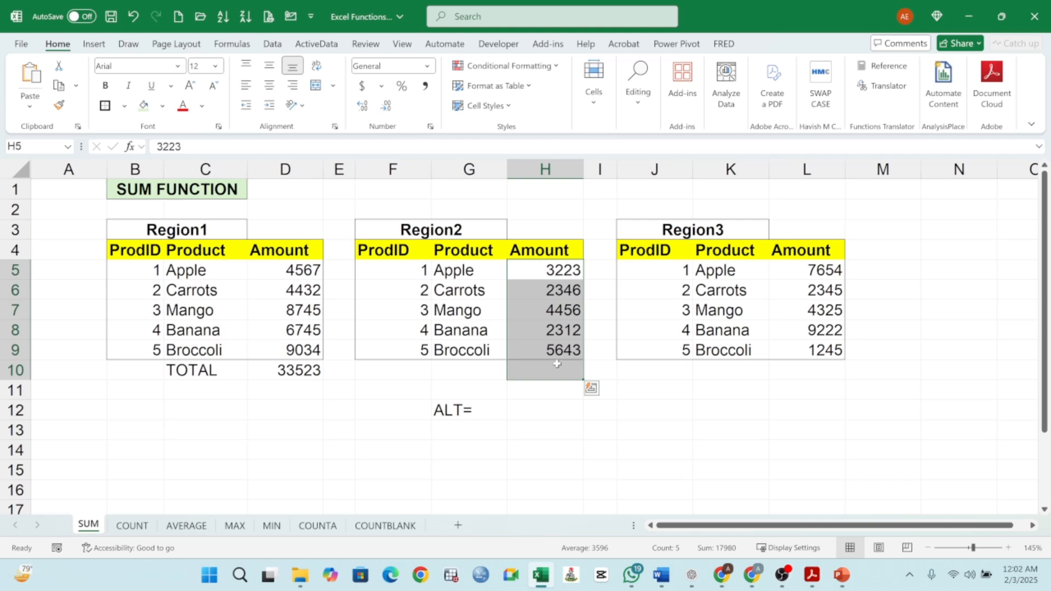
key(alt+equal)
click(564, 404)
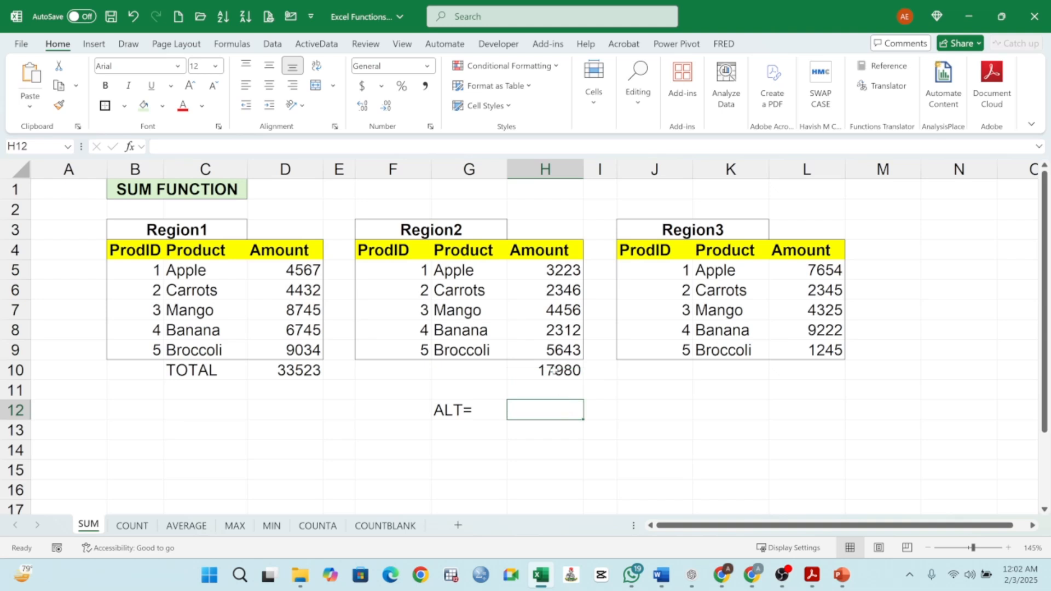
- Inspect the total formulas in D10 and H10
click(553, 371)
click(452, 414)
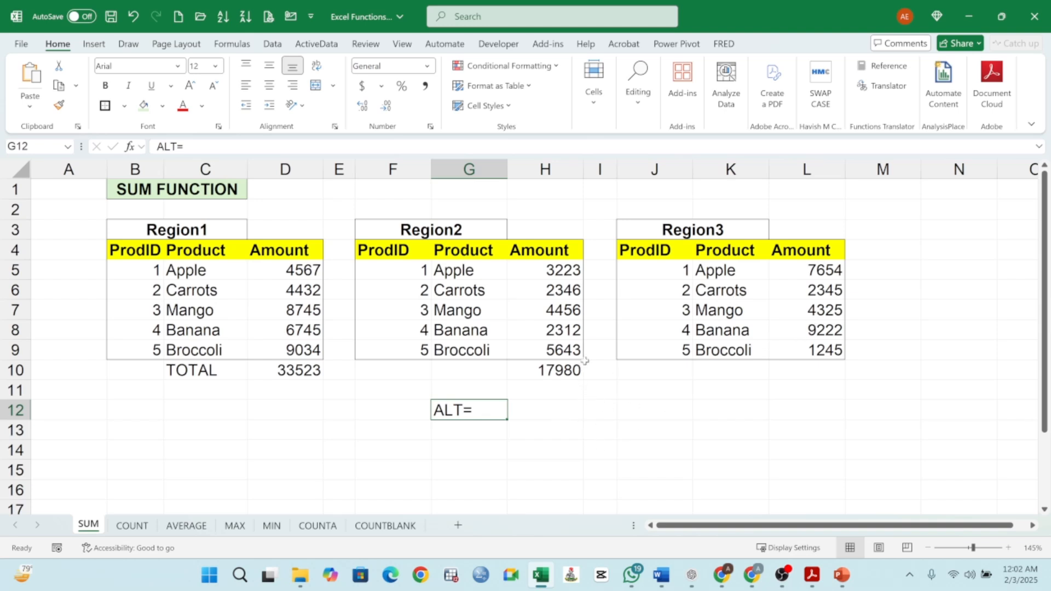
click(289, 373)
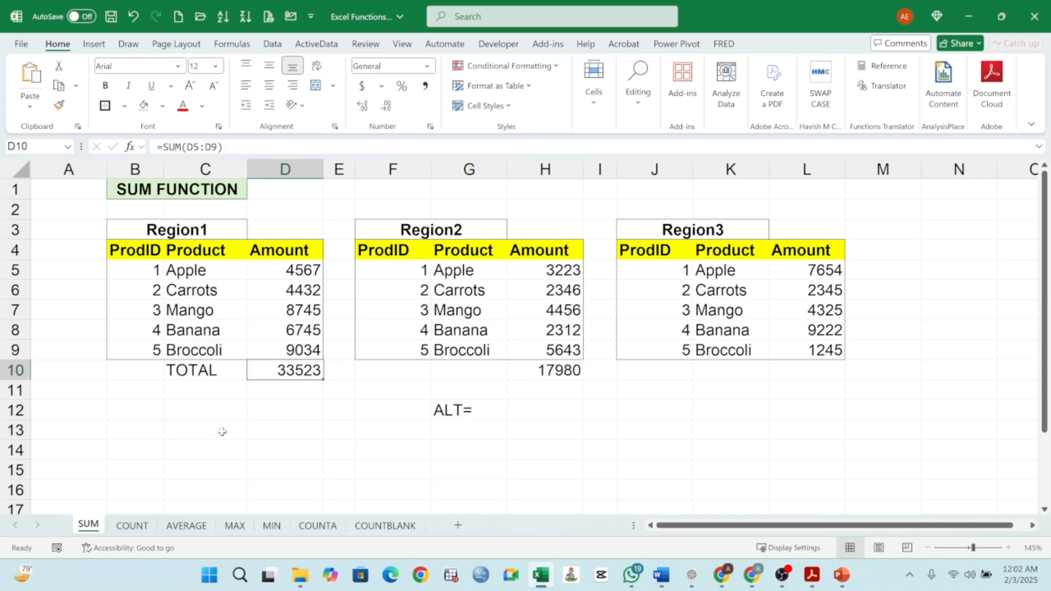
click(205, 418)
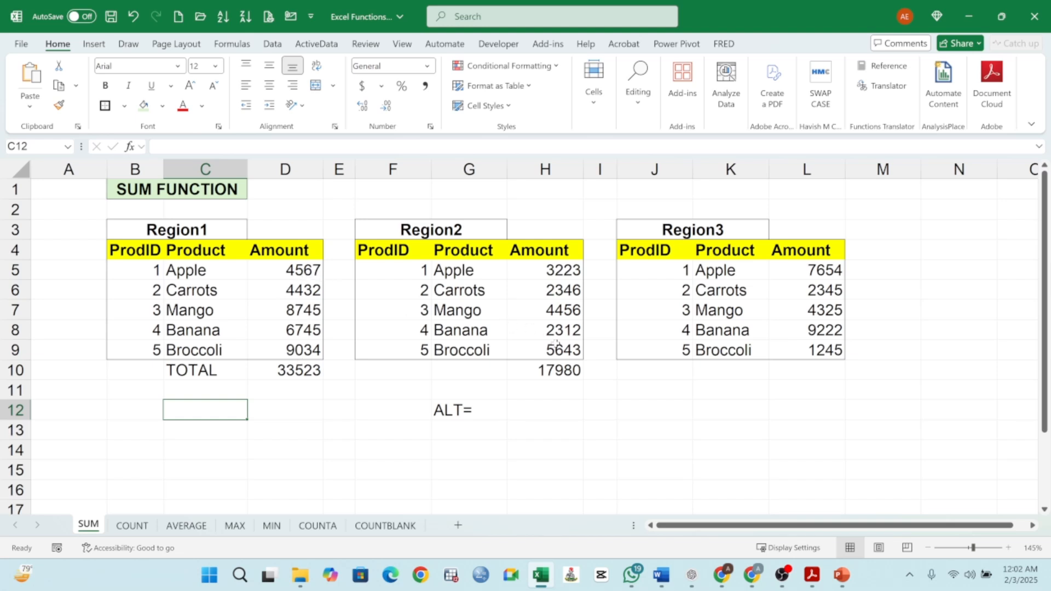
click(293, 368)
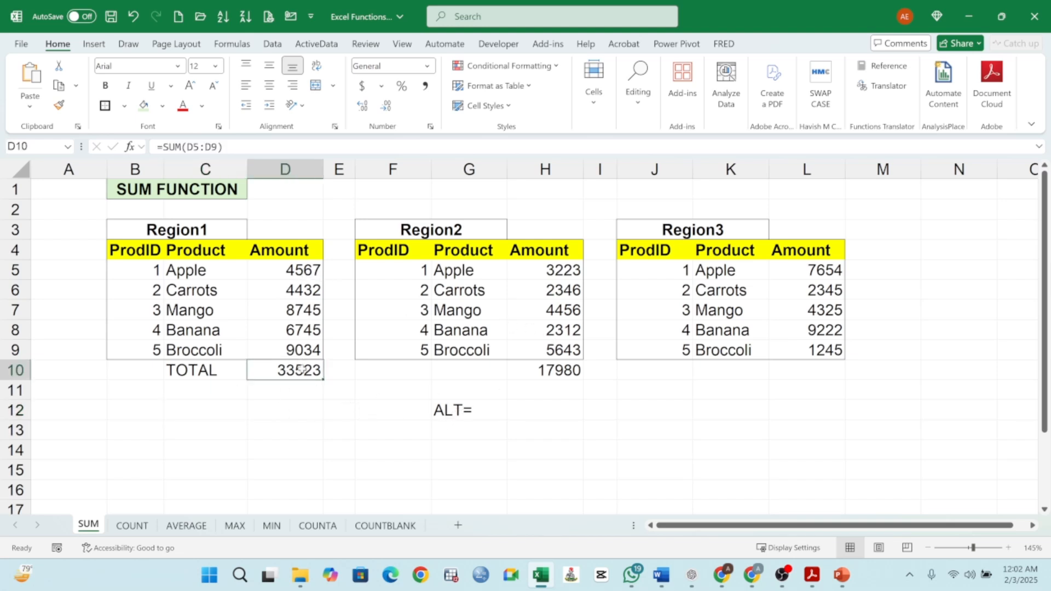
click(571, 372)
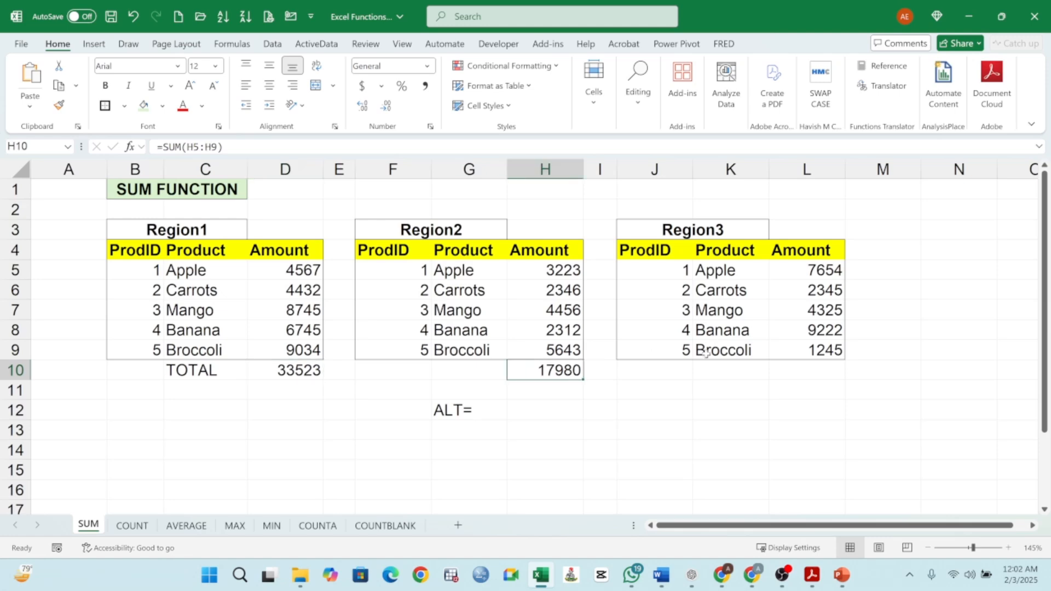
- Enter the formula =SUM(L5:L9) in L10 to total Region3's amounts
click(826, 365)
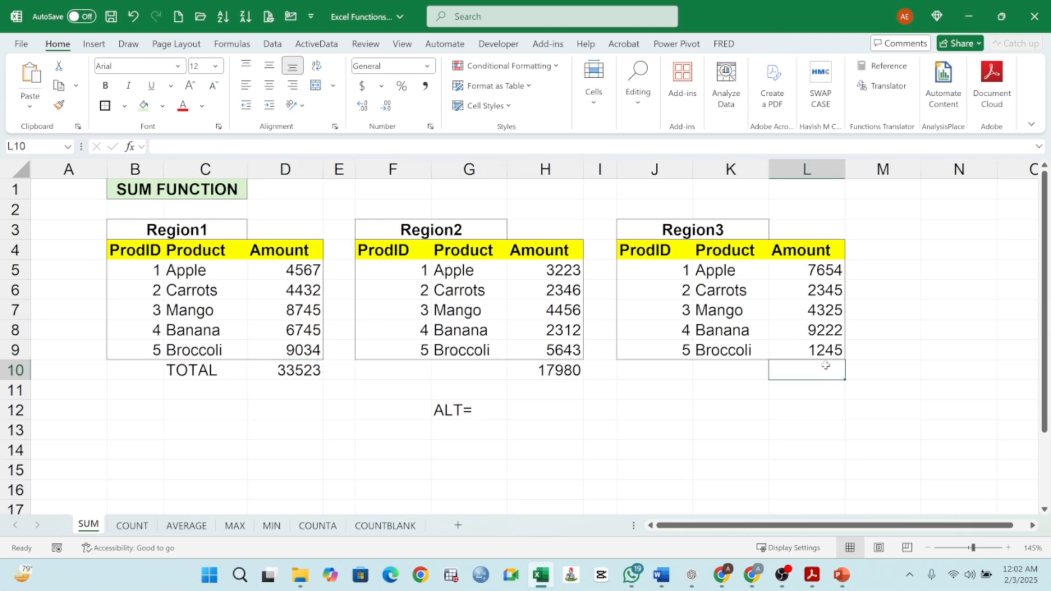
text(=SUM()
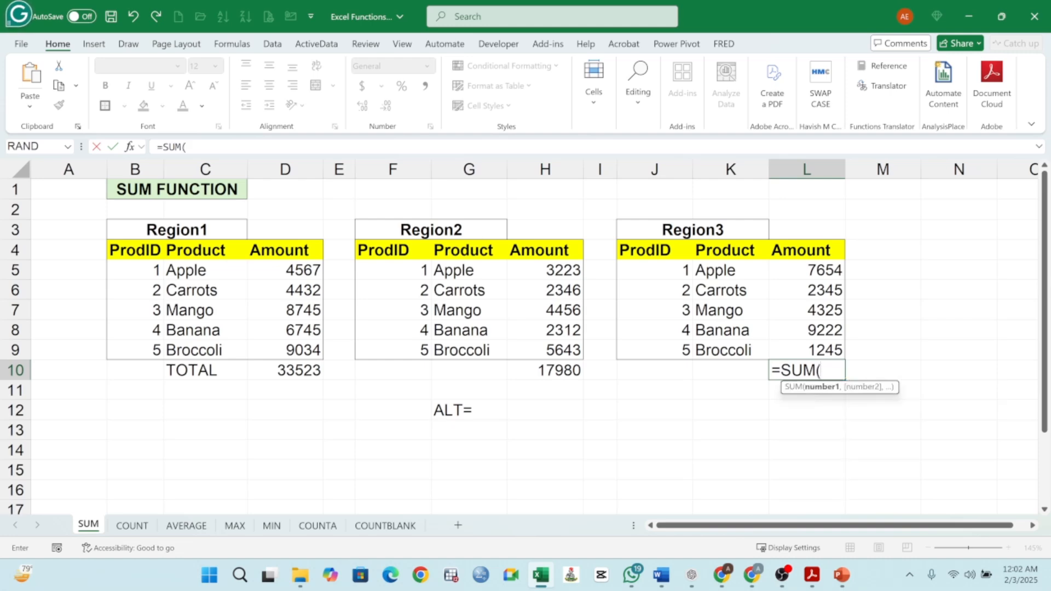
drag(781, 370, 815, 371)
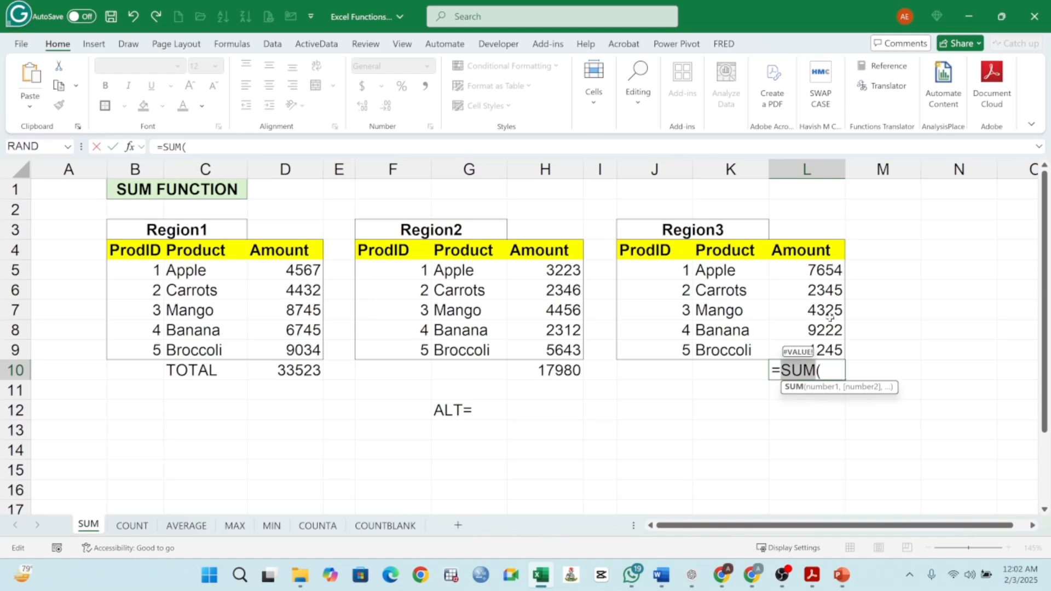
click(828, 370)
drag(825, 274, 823, 344)
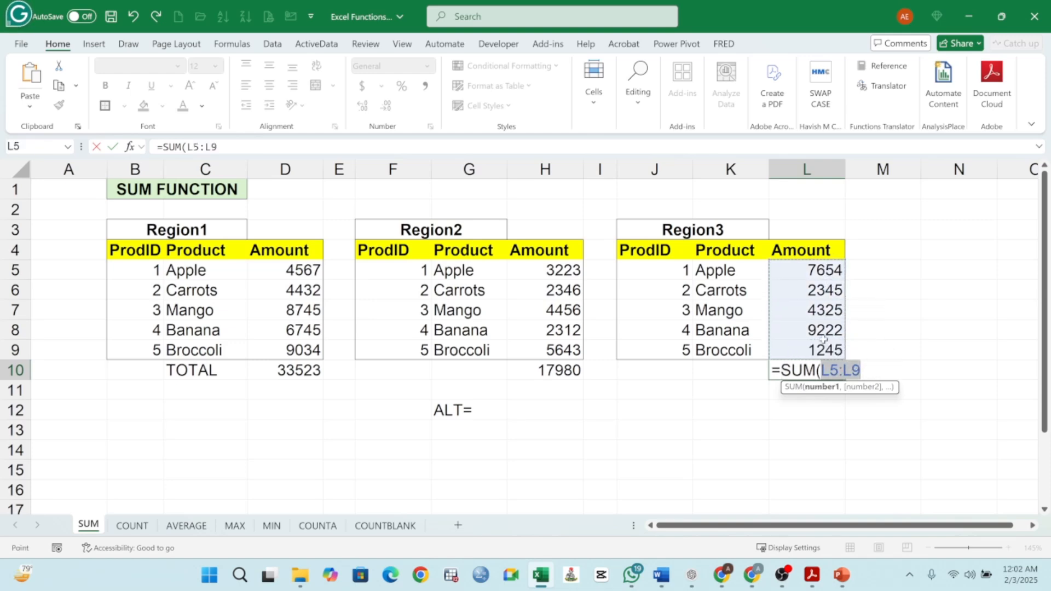
key(Return)
click(829, 370)
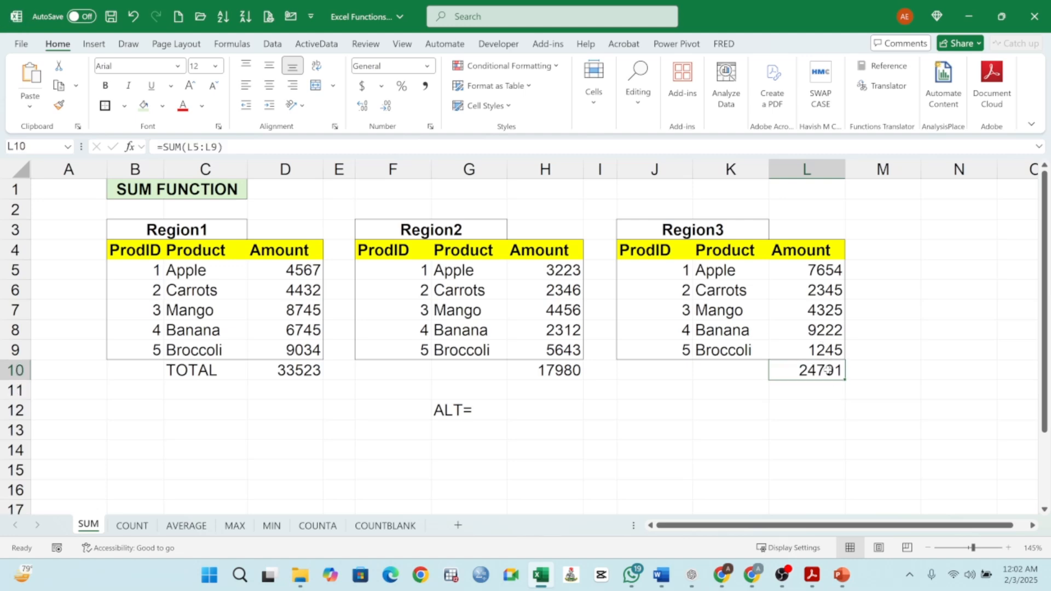
- Delete the ALT= note from G12
click(185, 374)
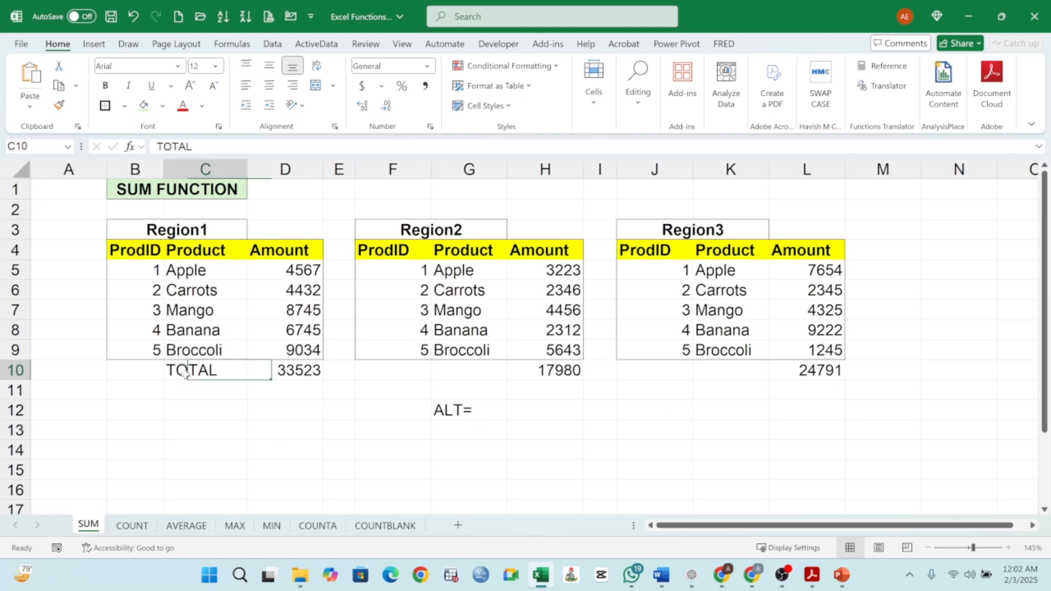
click(460, 412)
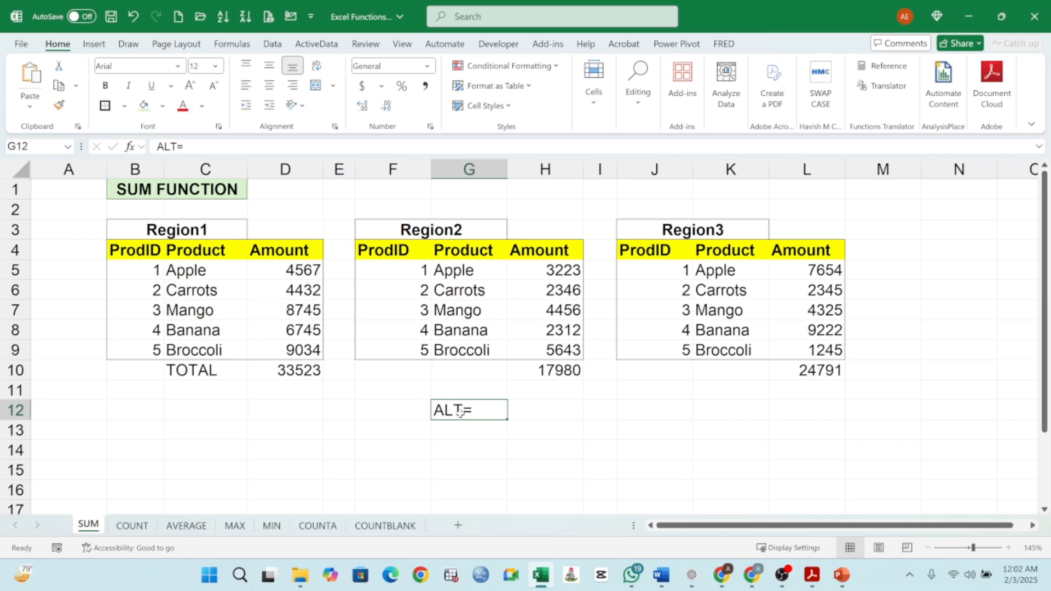
key(Delete)
- Label cells C13, C14 and C15 as Region 1, Region 2 and Region 3
click(181, 428)
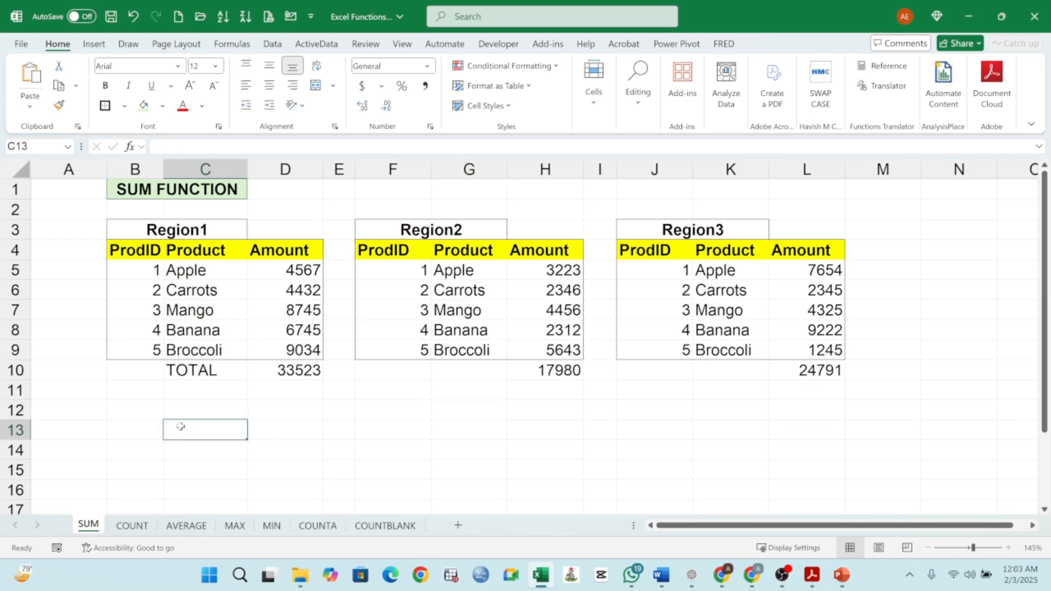
text(RE)
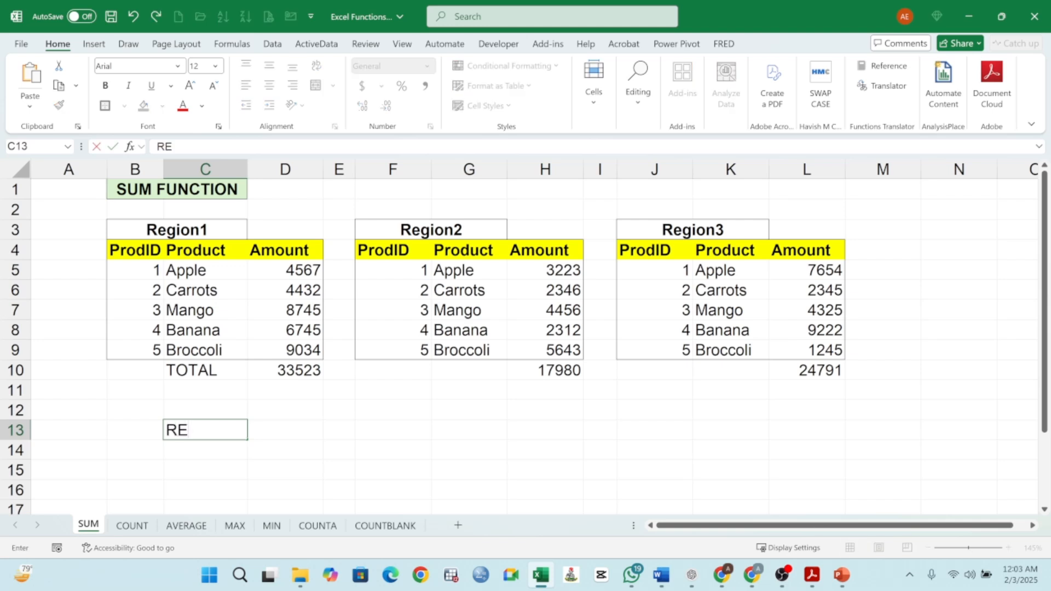
key(BackSpace)
text(egion)
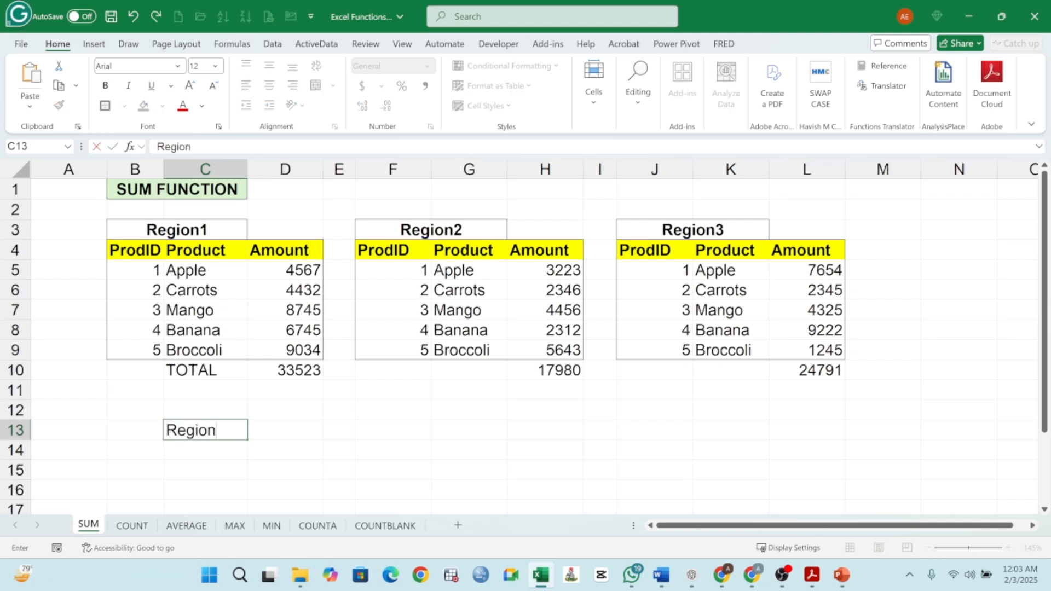
text( 1)
key(Return)
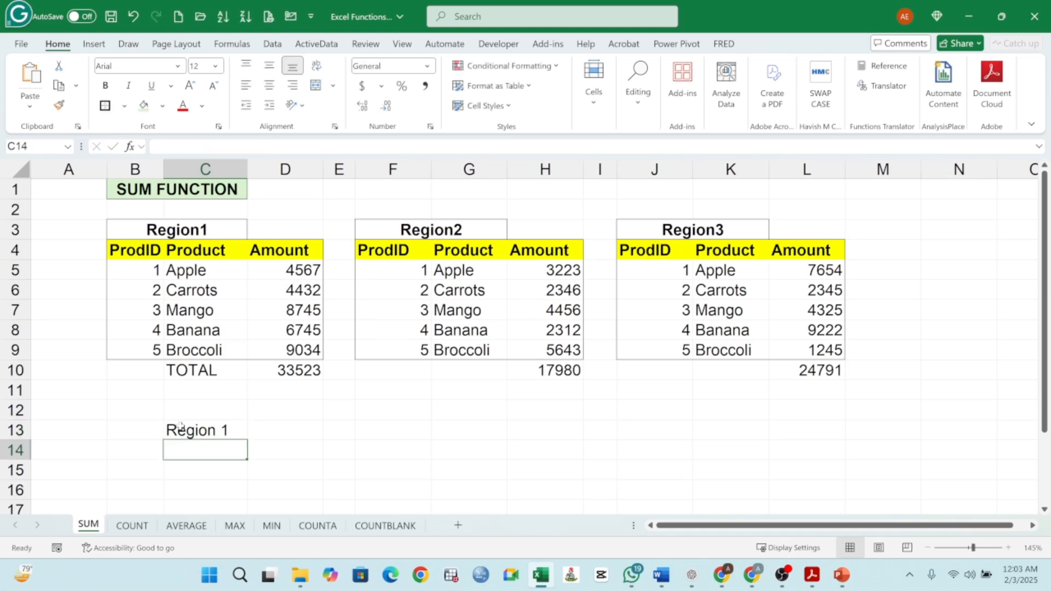
text(er)
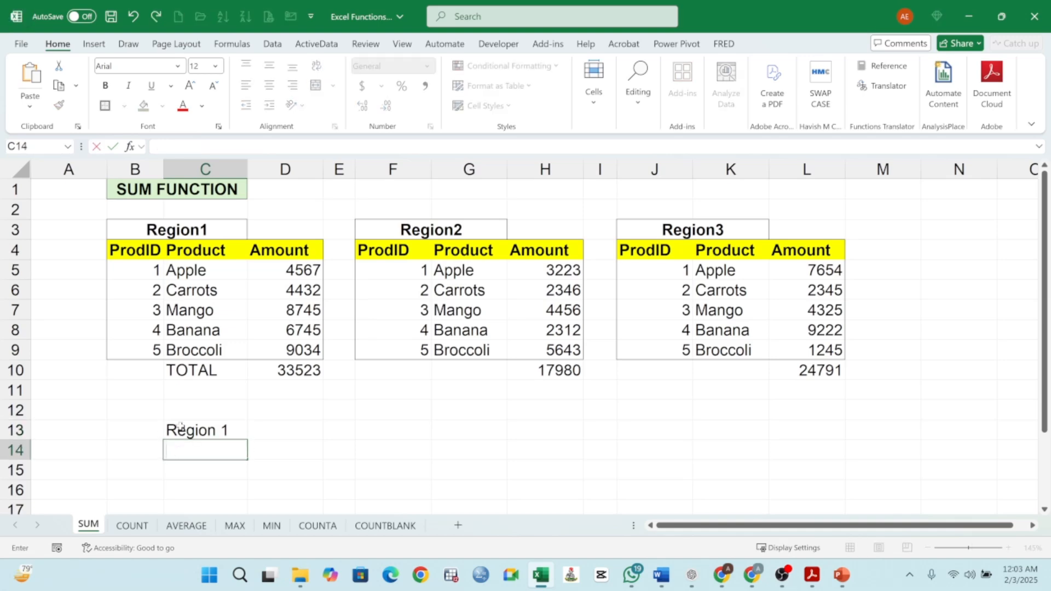
text(Region 2)
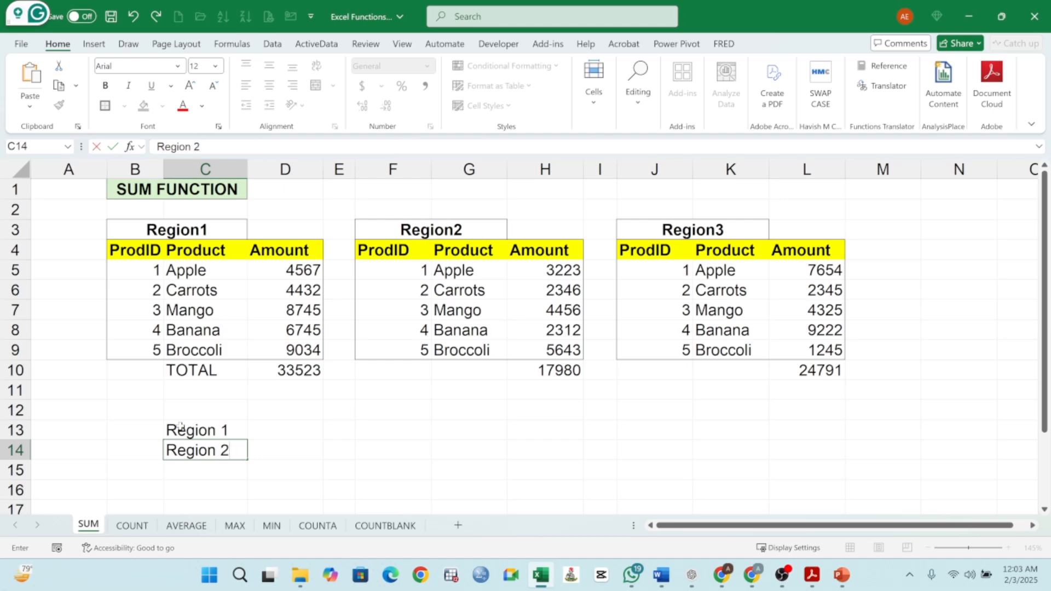
key(Return)
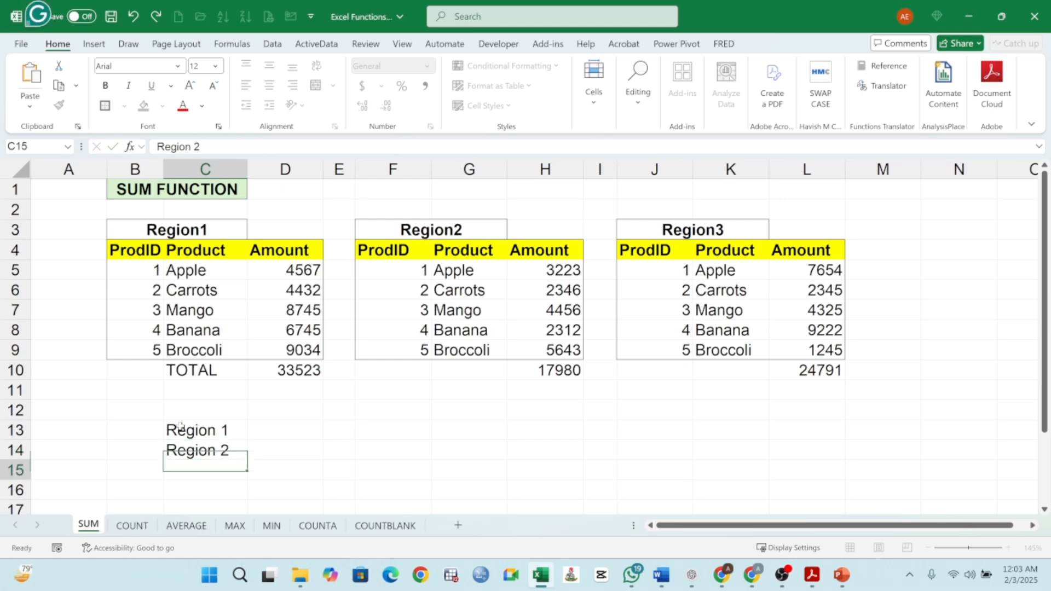
text(RE)
key(BackSpace)
text(egion)
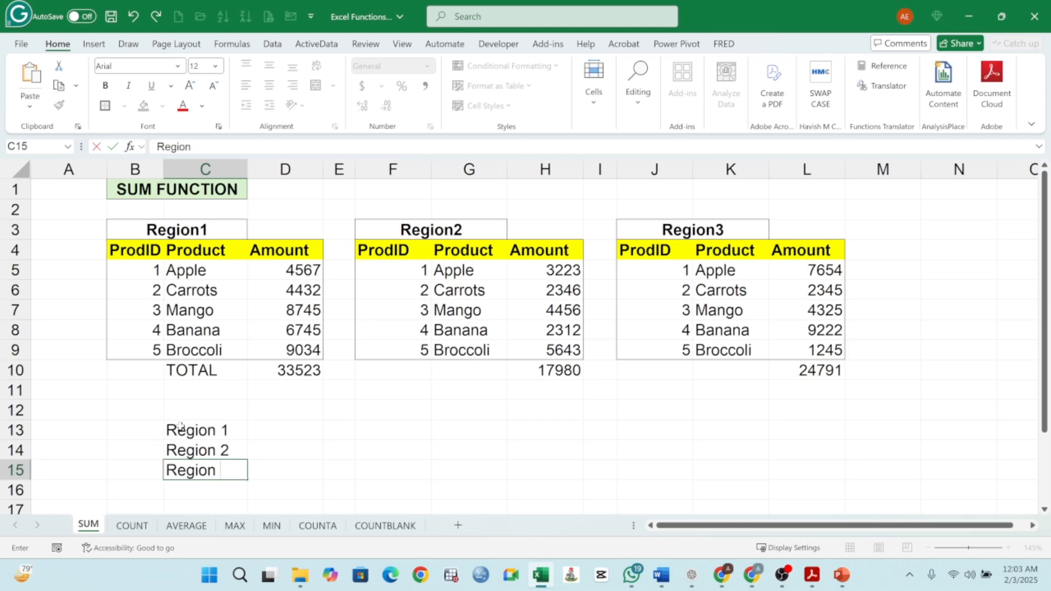
text( 3)
key(Return)
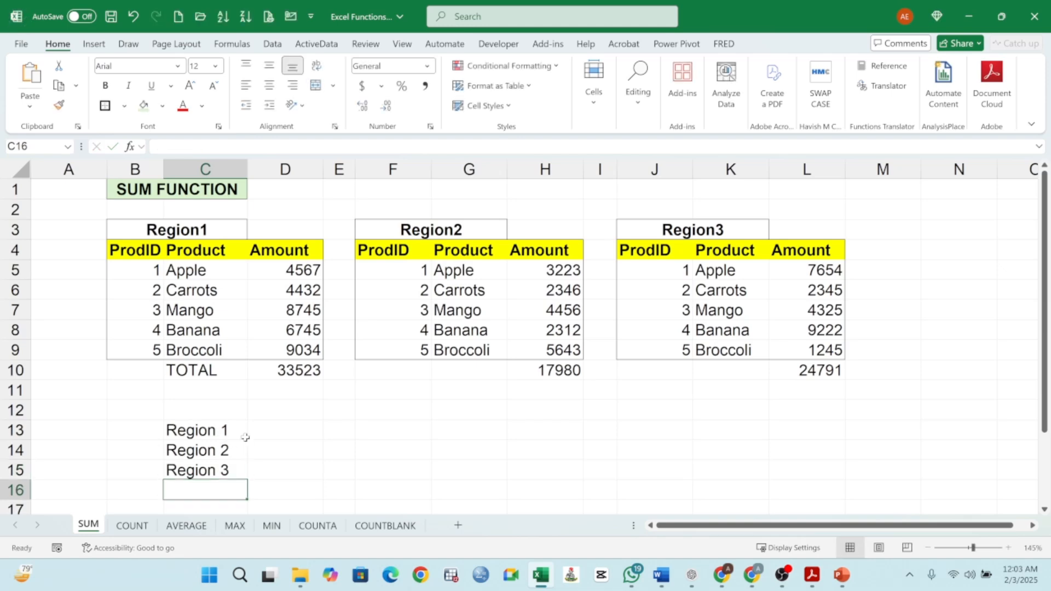
- Enter the formula =SUM(D5:D9) in D13 to total Region 1's amounts
click(264, 434)
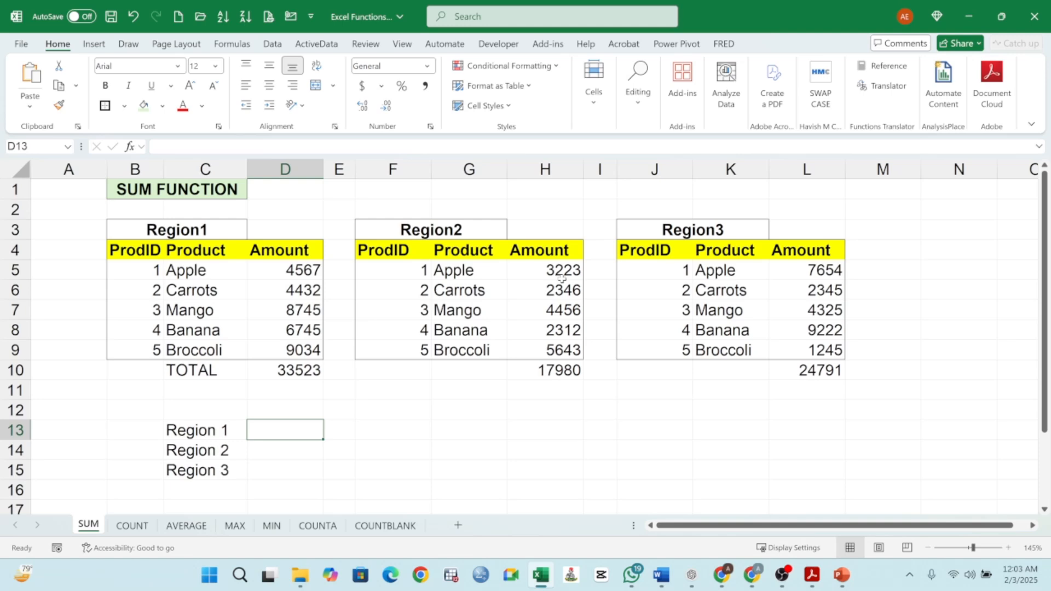
text(=sum)
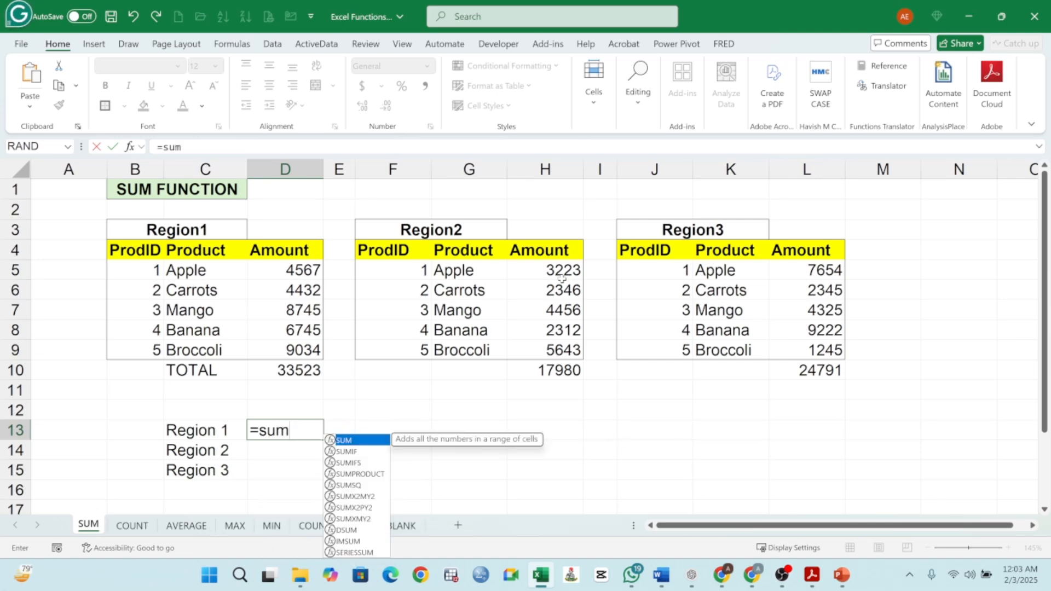
text(()
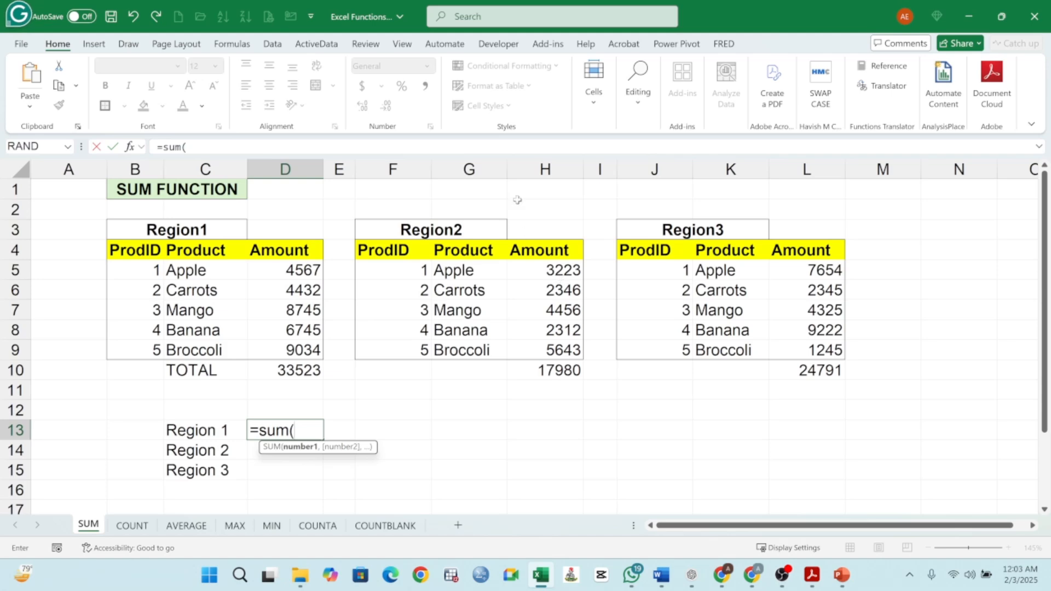
drag(287, 272, 292, 346)
key(Return)
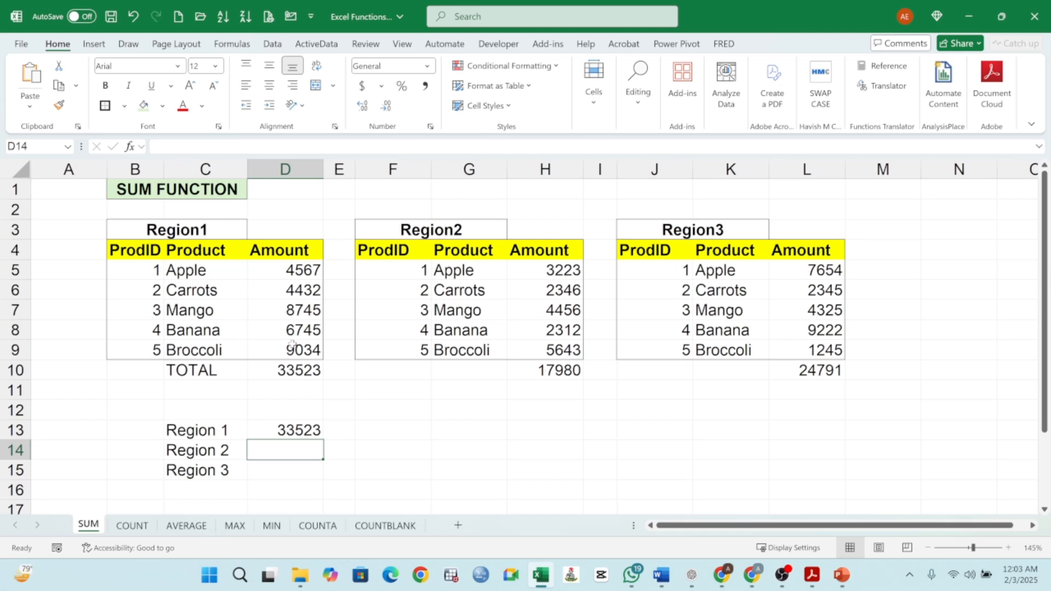
- Enter the formula =SUM(H5:H9) in D14 to total Region 2's amounts
text(=)
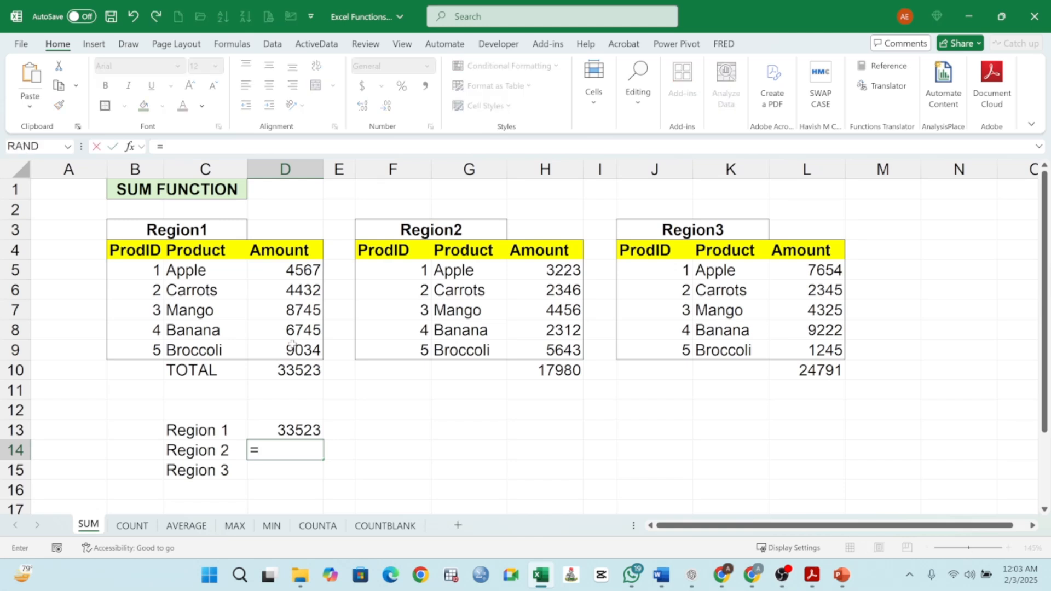
text(sum)
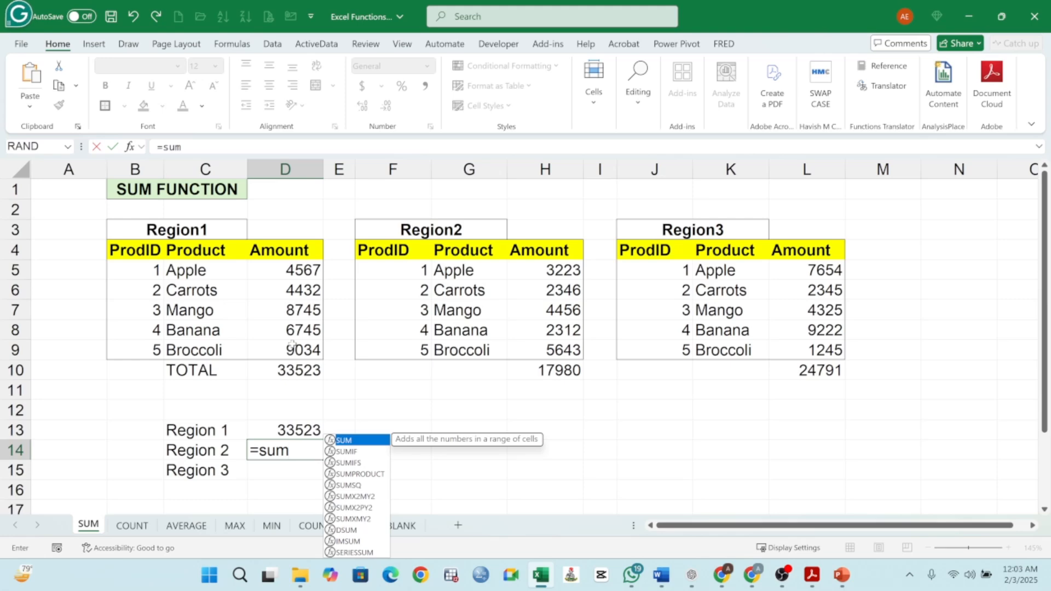
text(()
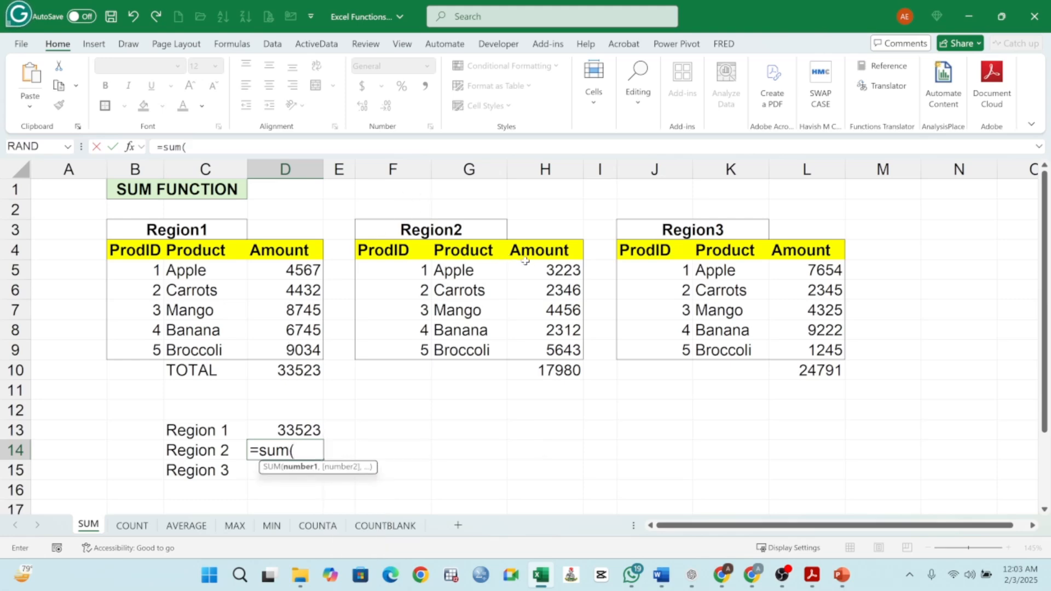
drag(554, 269, 556, 345)
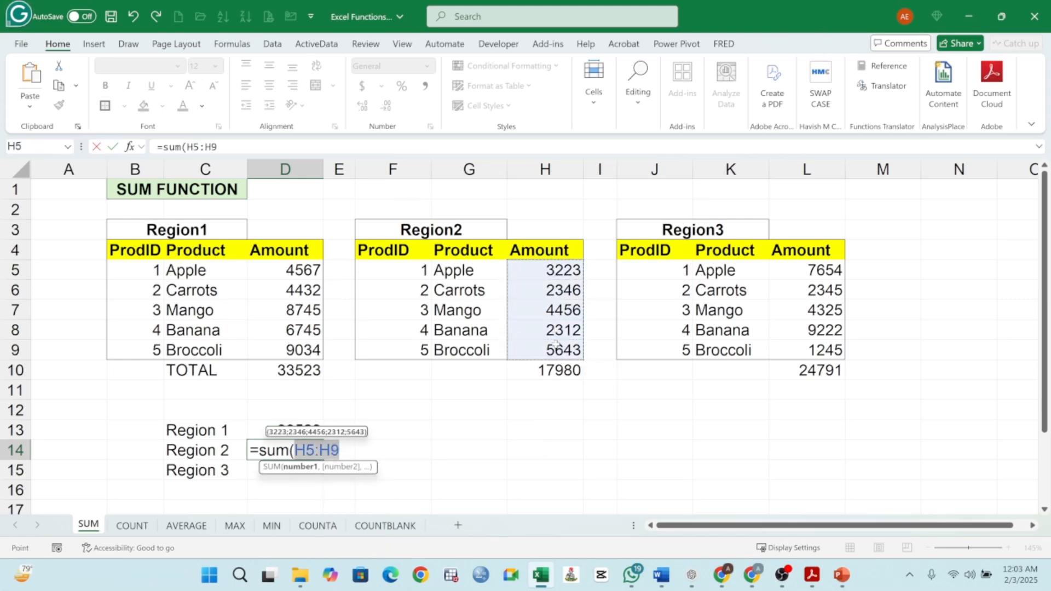
key(Return)
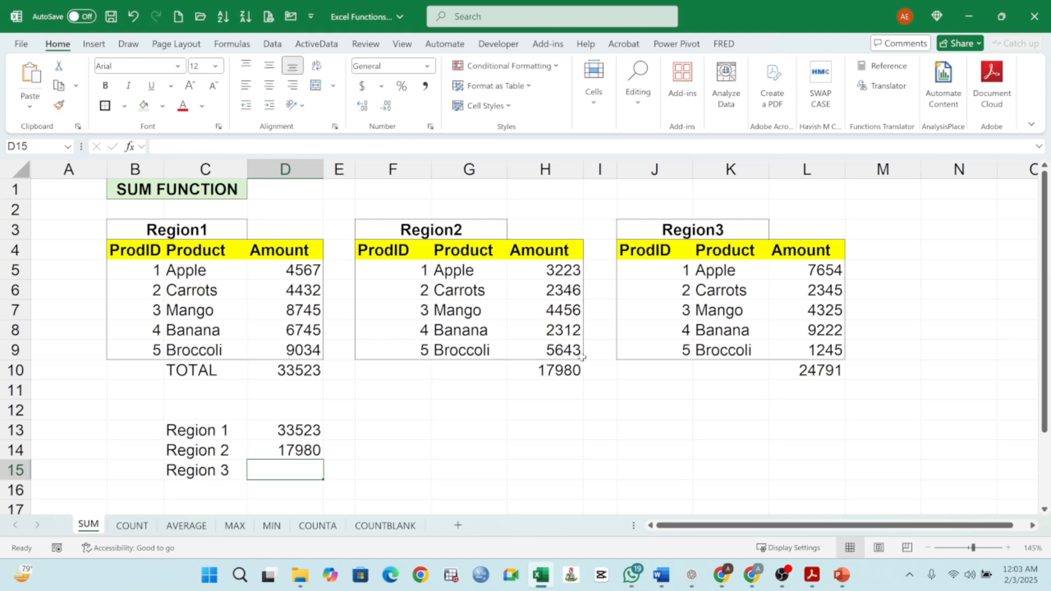
- Enter the formula =SUM(L5:L9) in D15 to total Region 3's amounts
text(=)
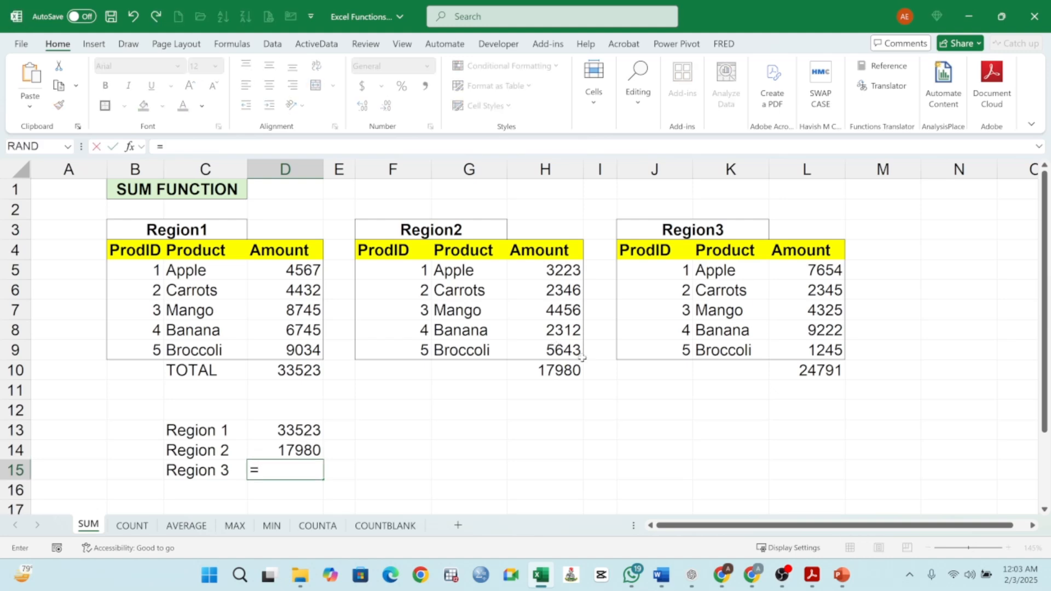
text(sum()
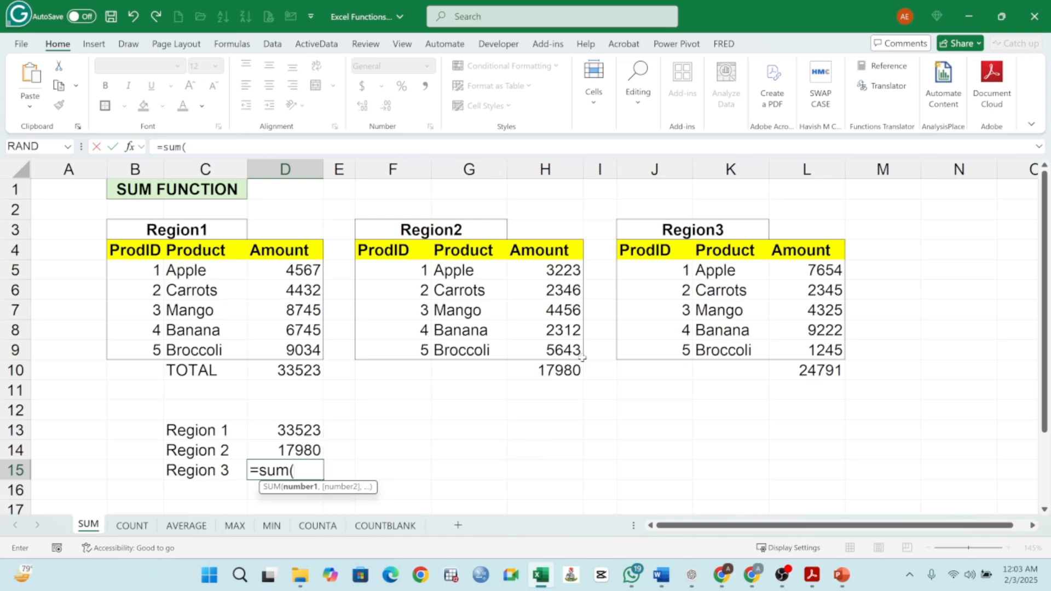
drag(830, 271, 827, 346)
key(Return)
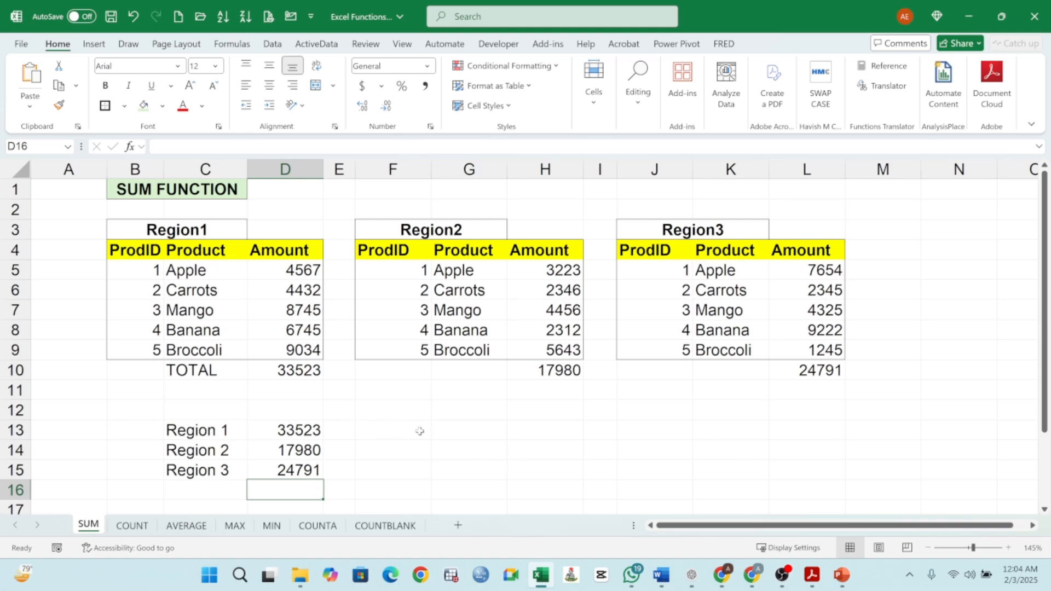
- Type the heading region 1 + region 2 in G13
click(443, 432)
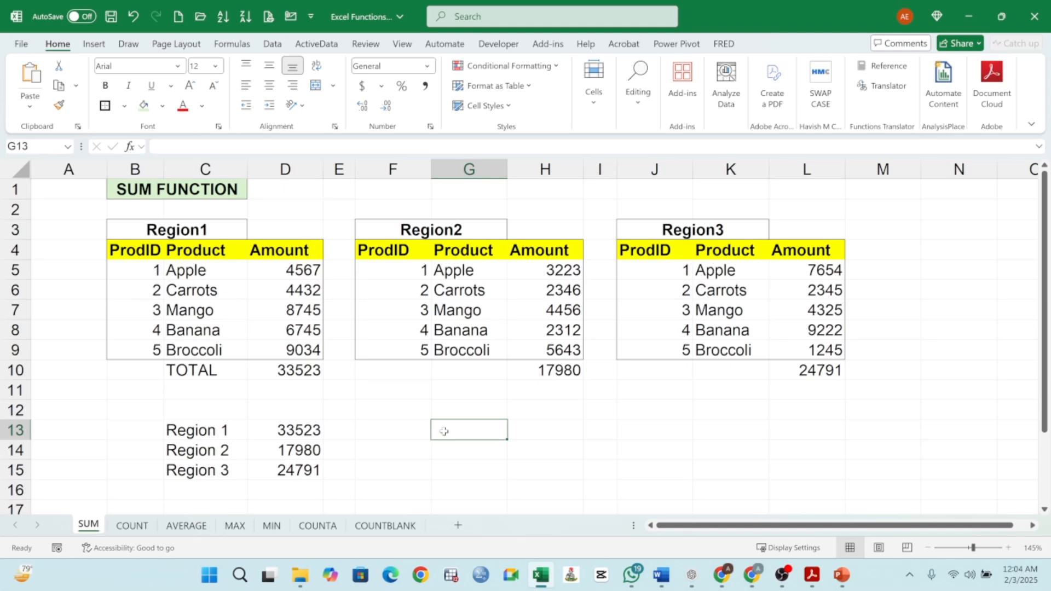
text(region)
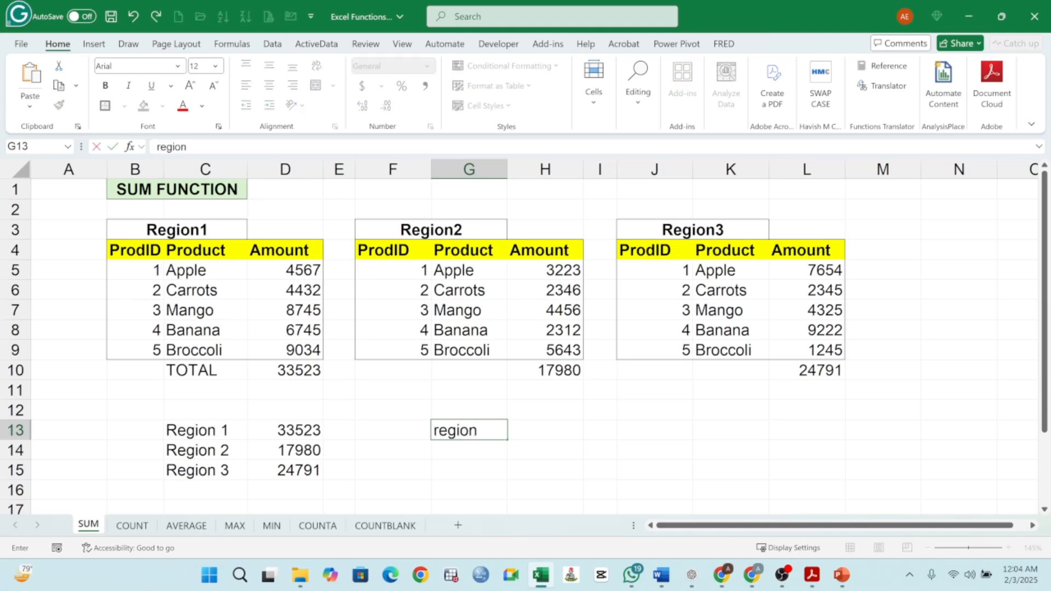
text( 1 + region 2)
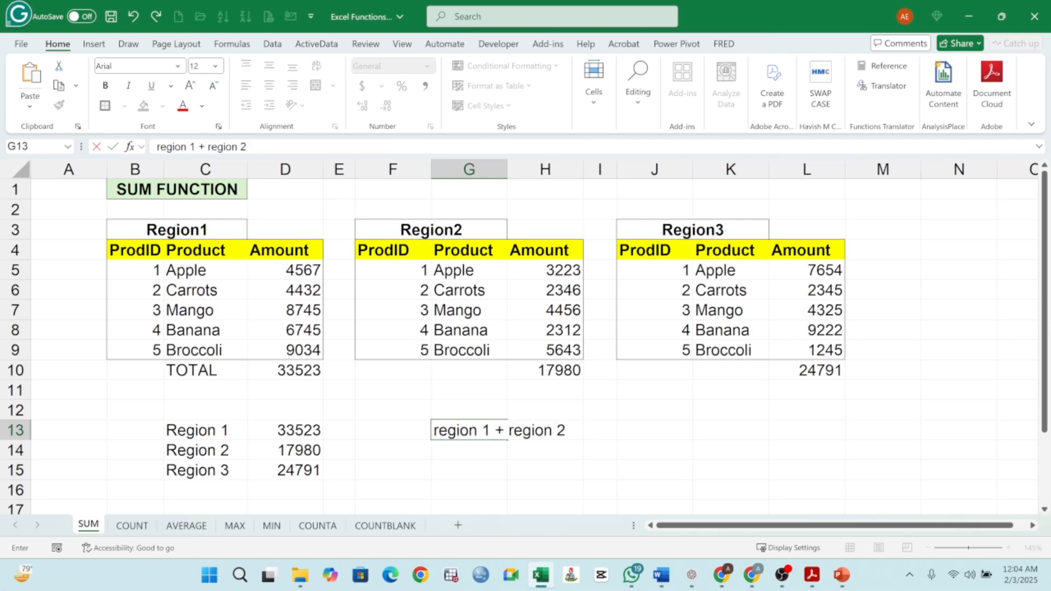
key(Return)
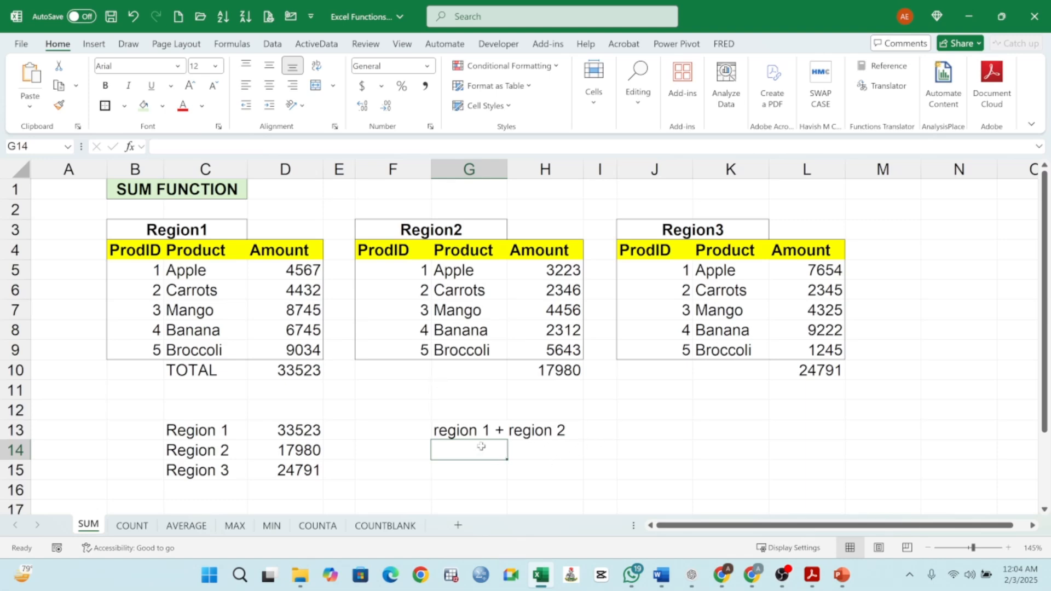
- Enter =SUM(D5:D9,H5:H9) in G14 to add Region 1 and Region 2 amounts, then reopen the formula to review it
text(=)
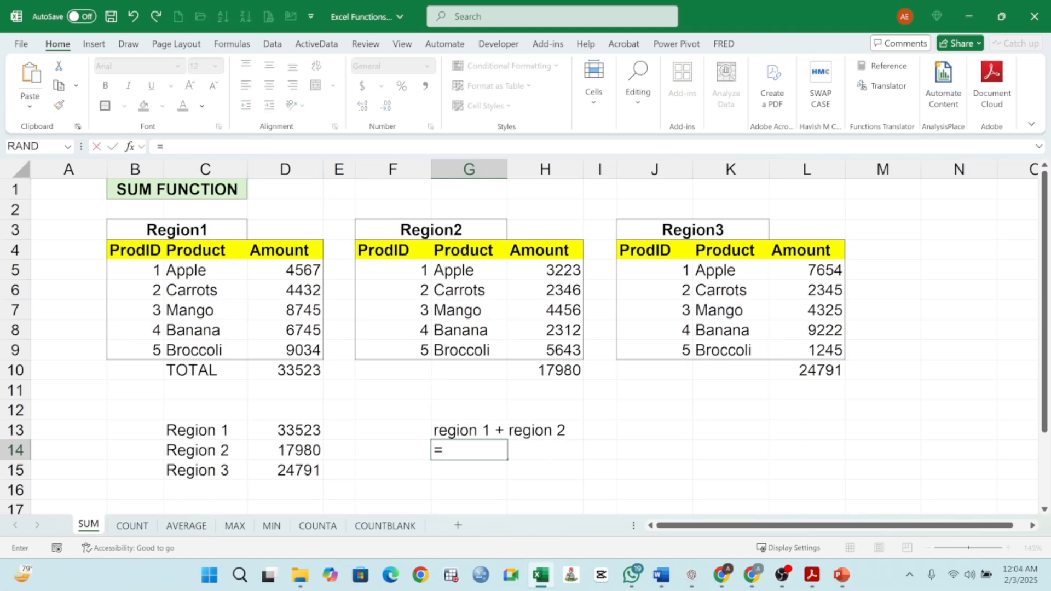
text(SUM()
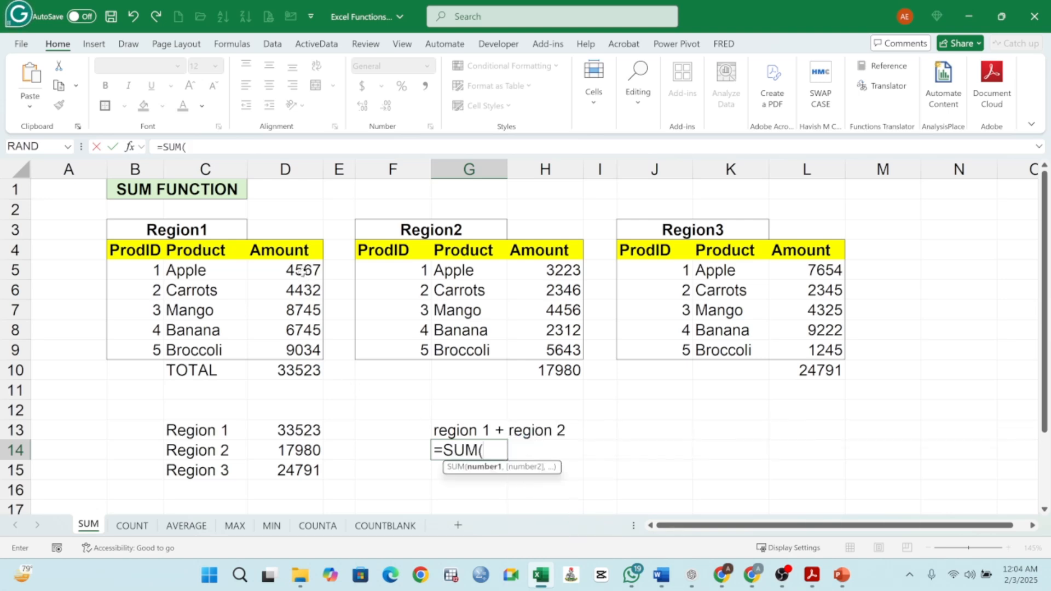
drag(303, 271, 294, 343)
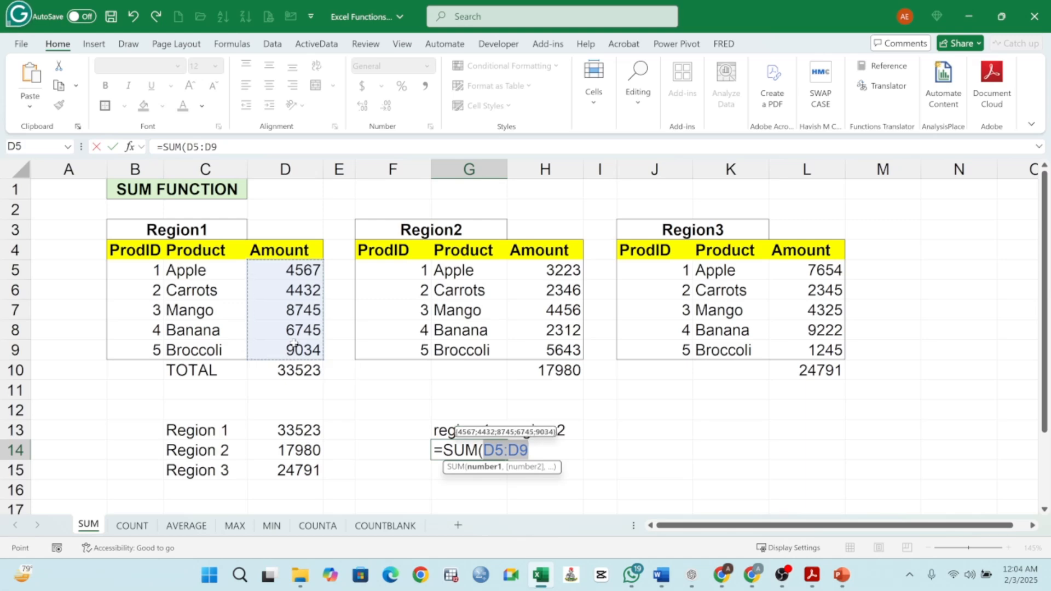
text(,)
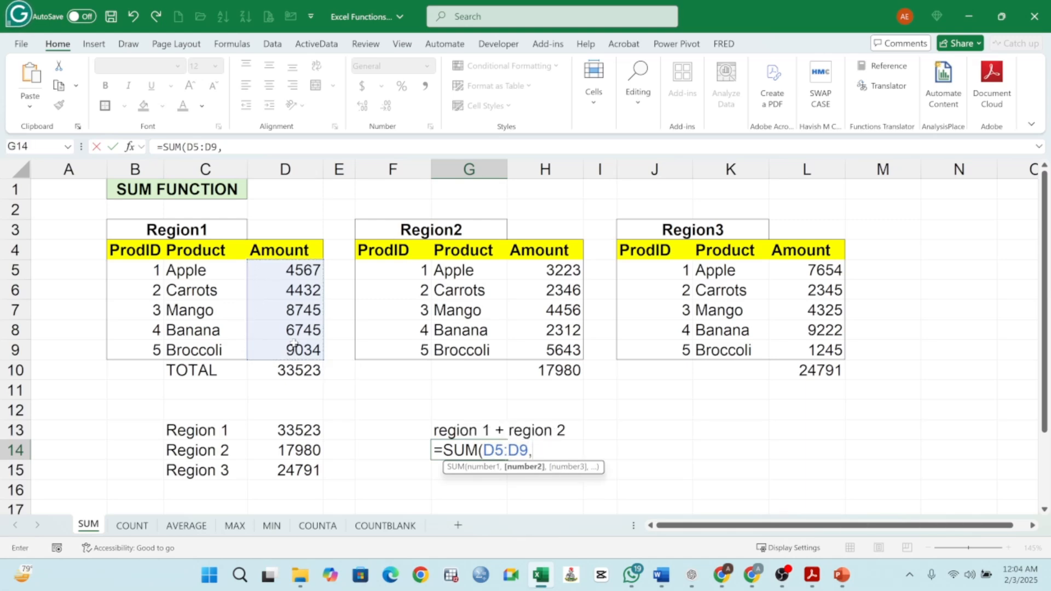
drag(556, 267, 560, 341)
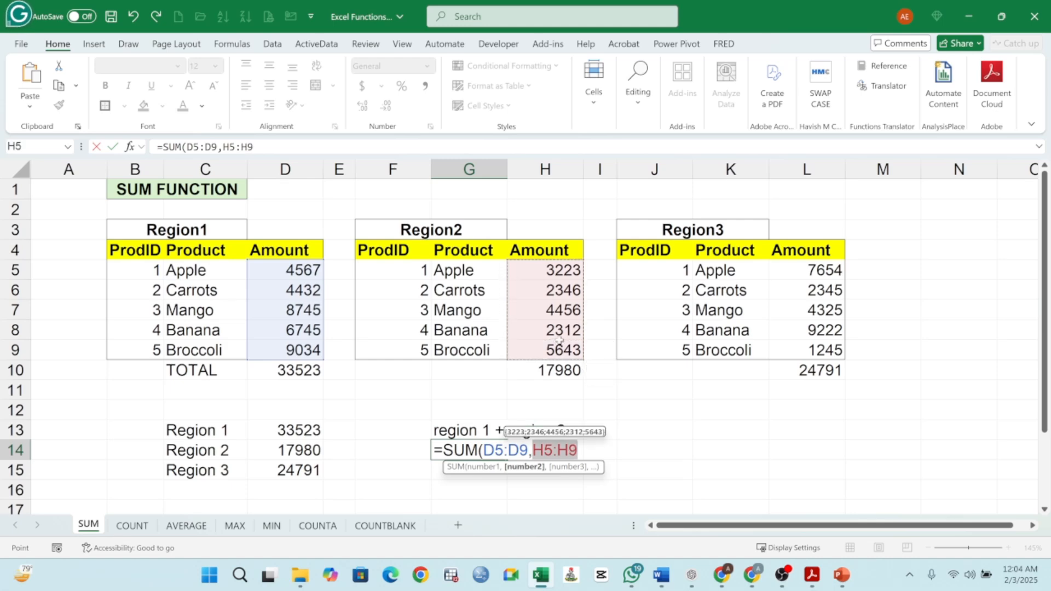
key(Return)
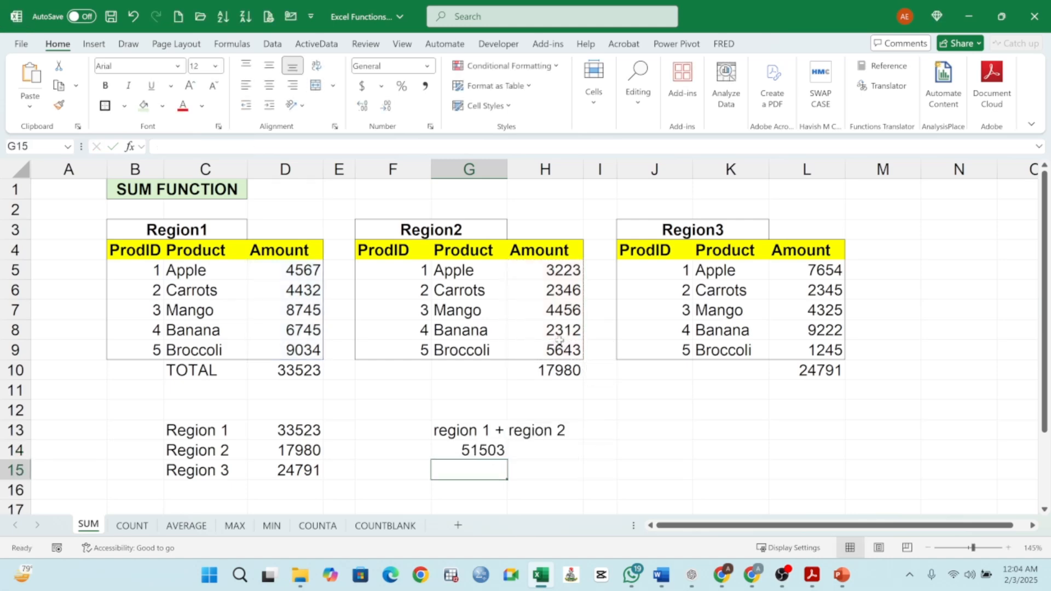
double_click(484, 454)
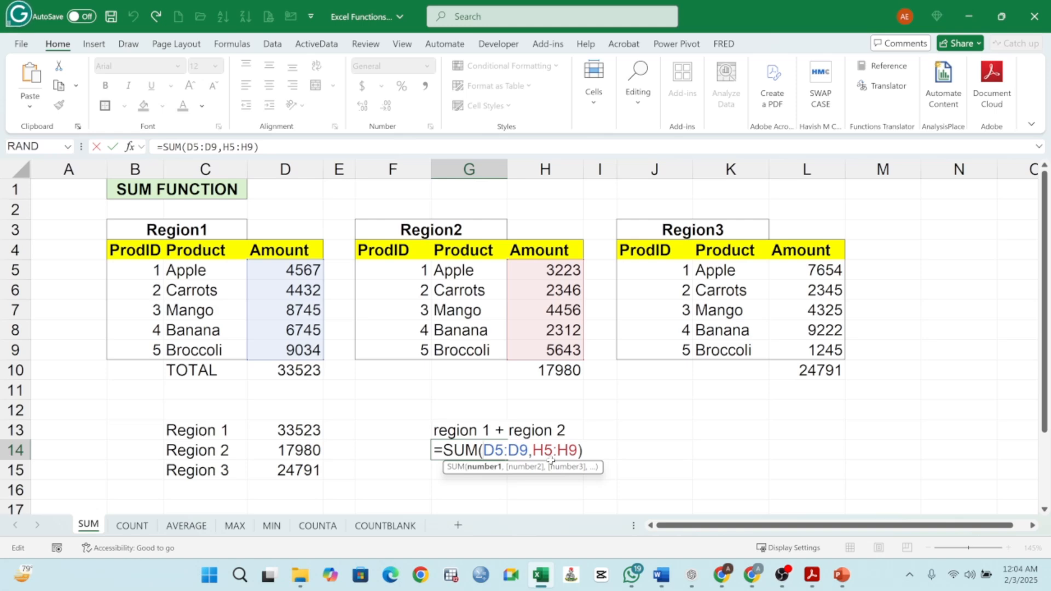
key(Return)
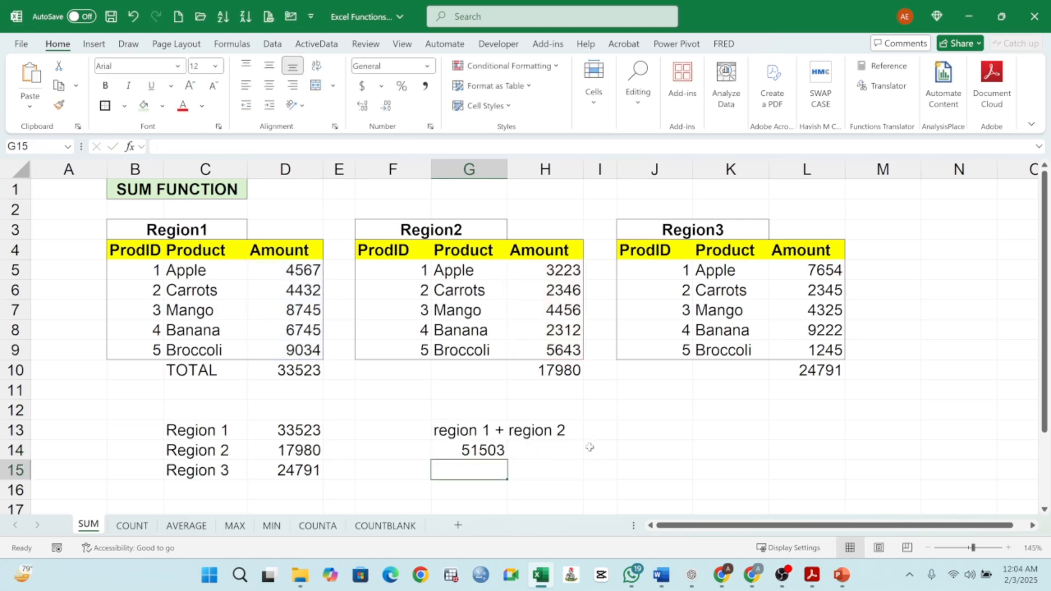
- Enter =SUM(D5:D9,H5:H9,L5:L9) in K13 to total all three regions, then reopen the formula to review it
click(705, 429)
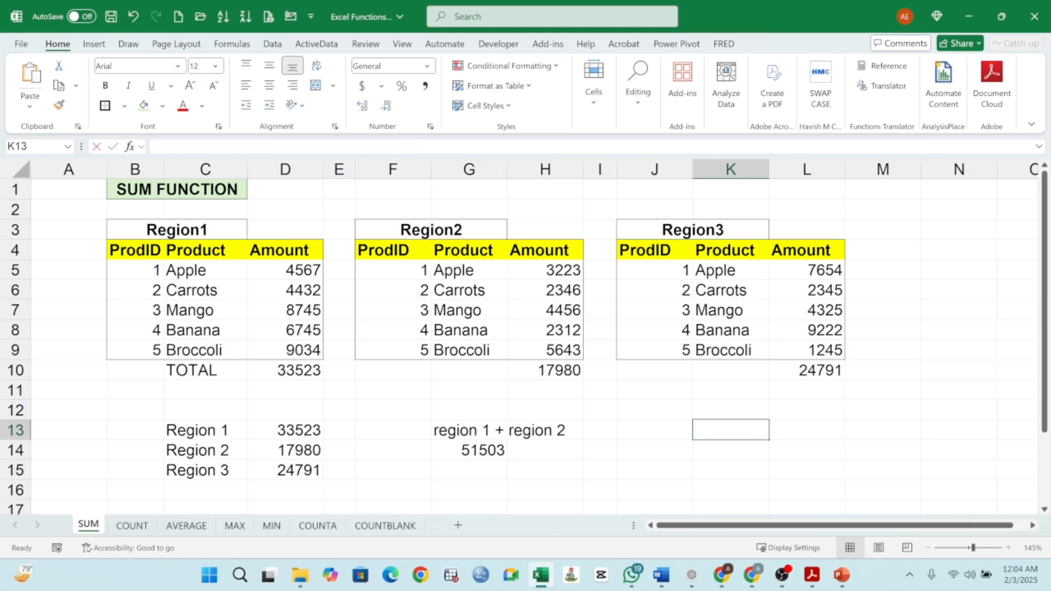
text(=SUM)
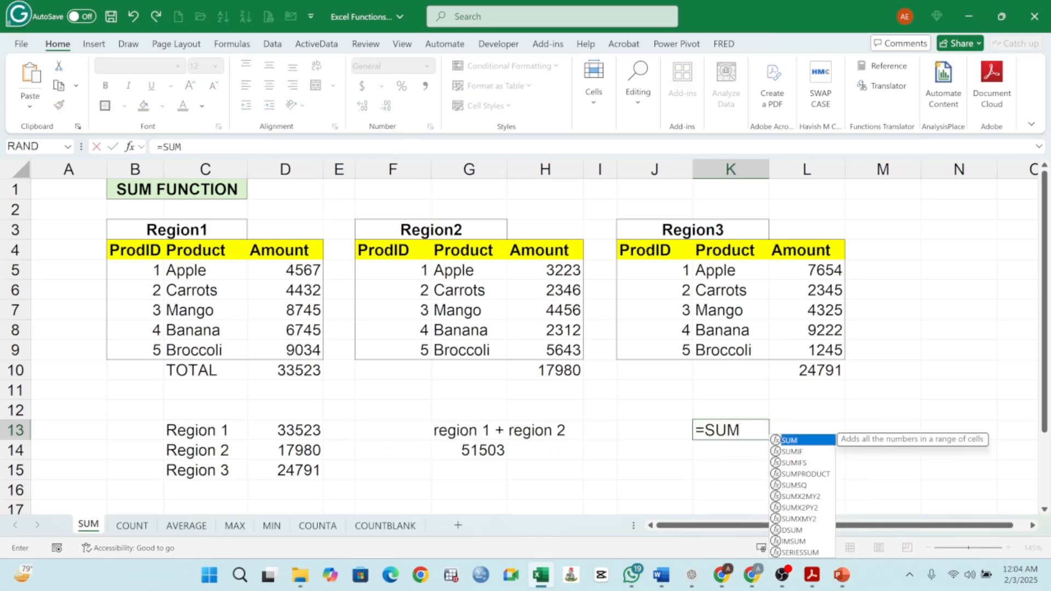
text(()
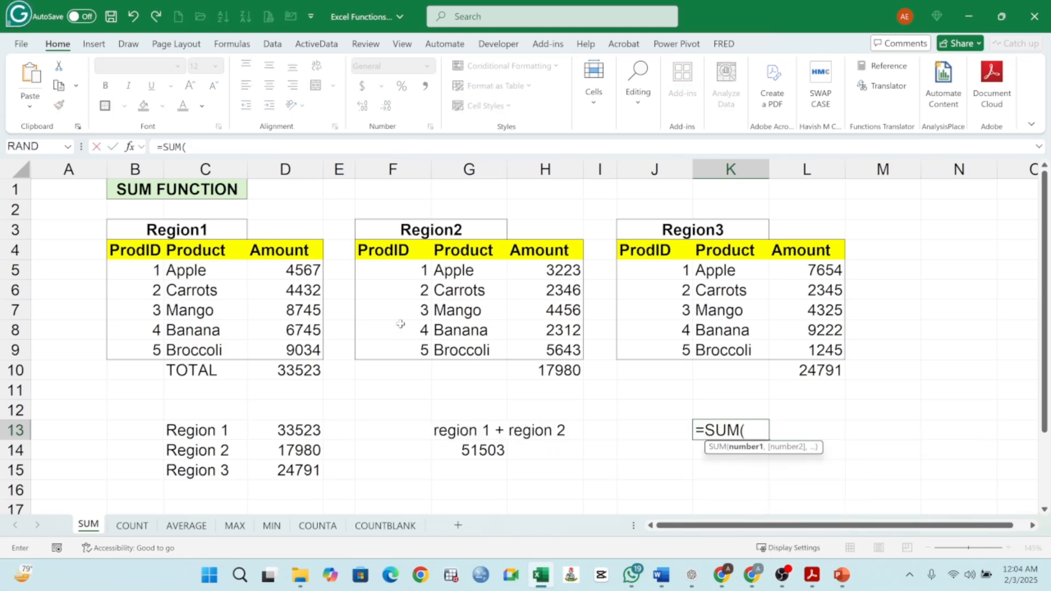
drag(306, 270, 298, 345)
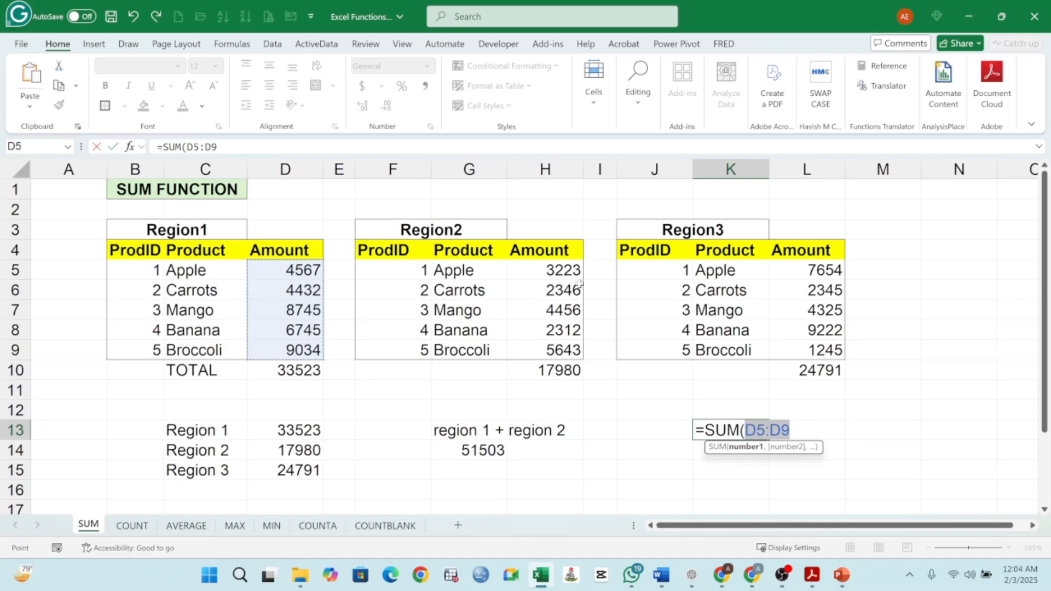
drag(572, 271, 569, 350)
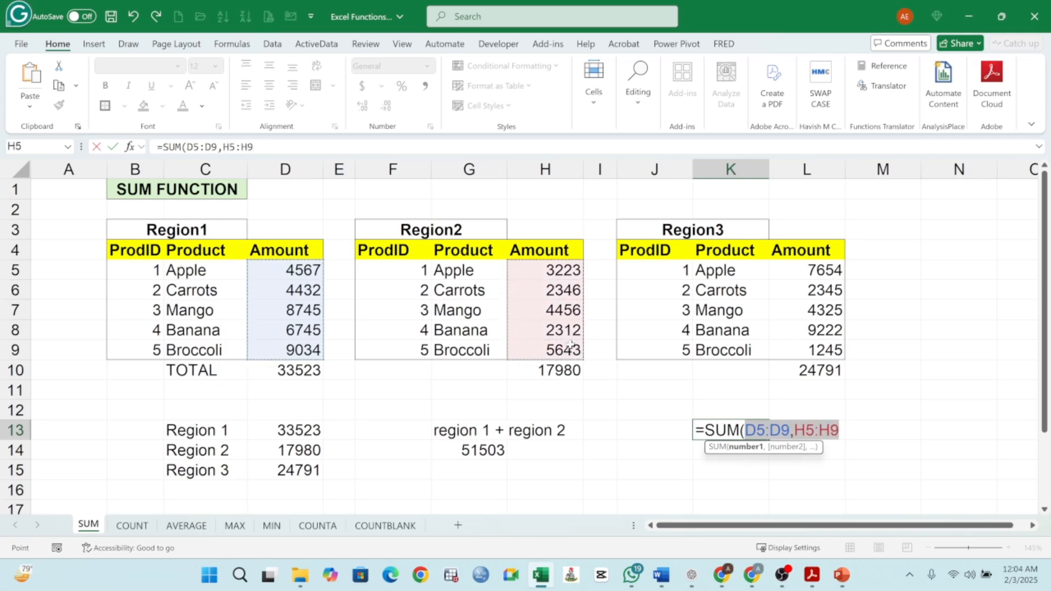
text(,)
drag(804, 272, 815, 346)
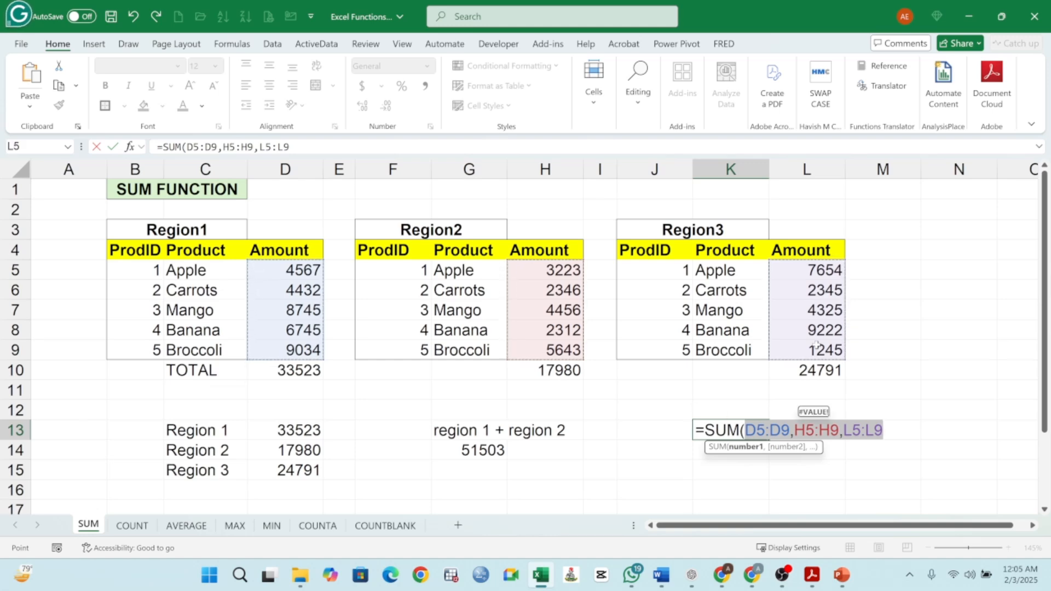
text())
key(Return)
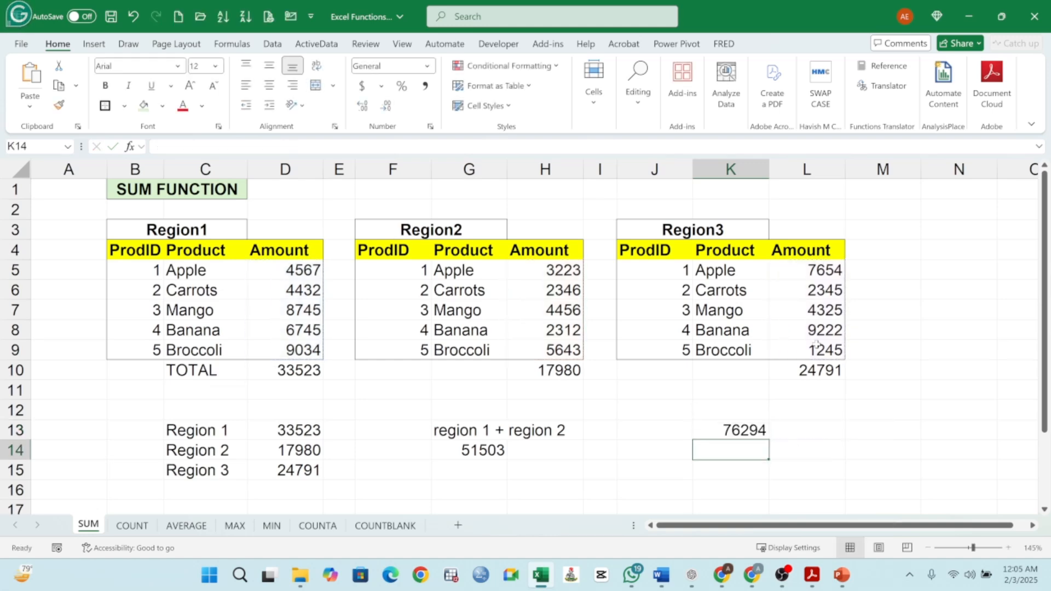
double_click(747, 432)
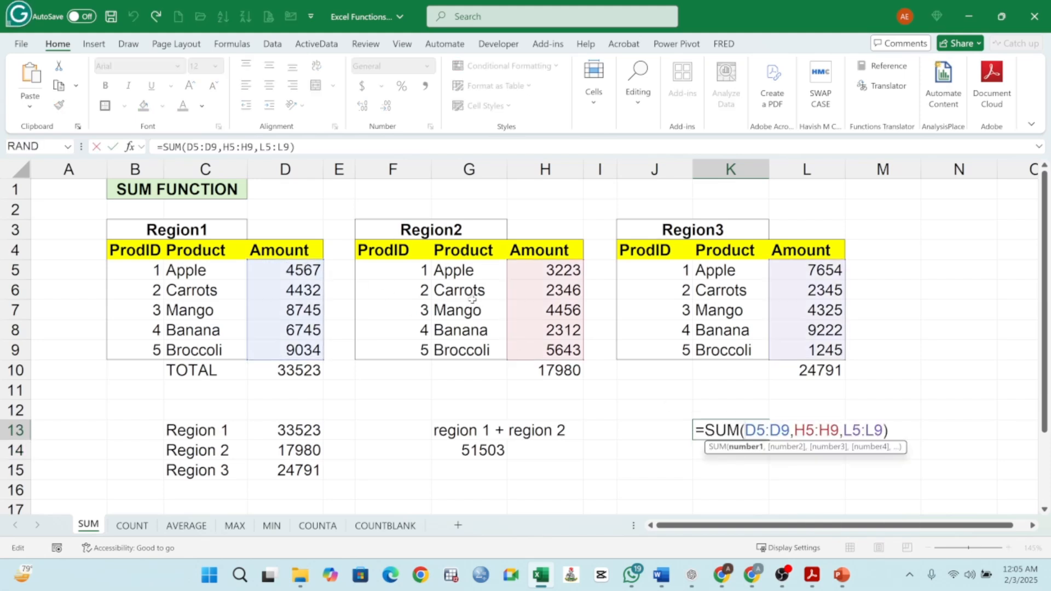
click(888, 431)
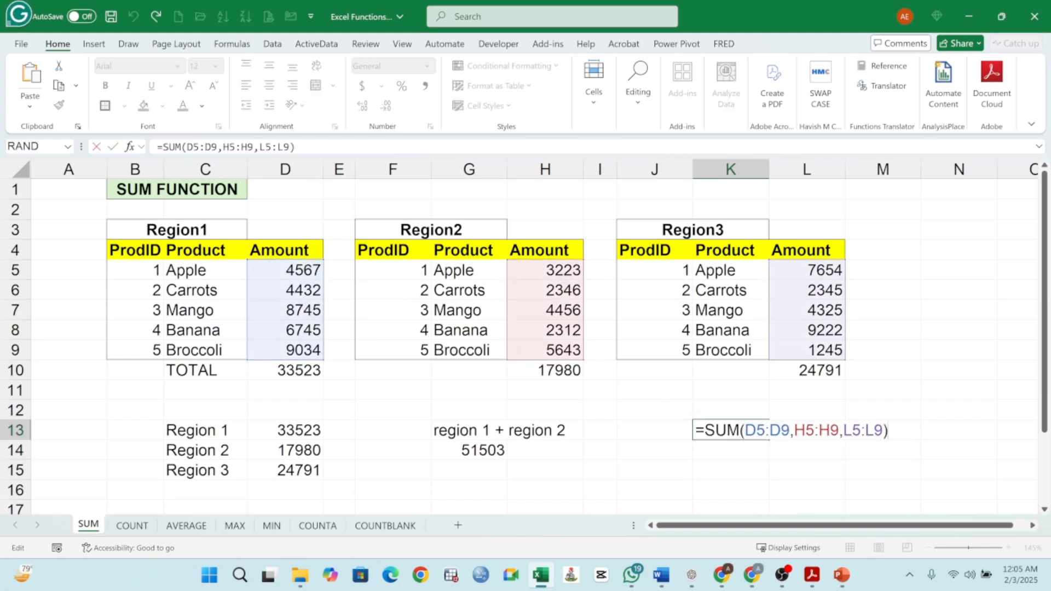
key(Return)
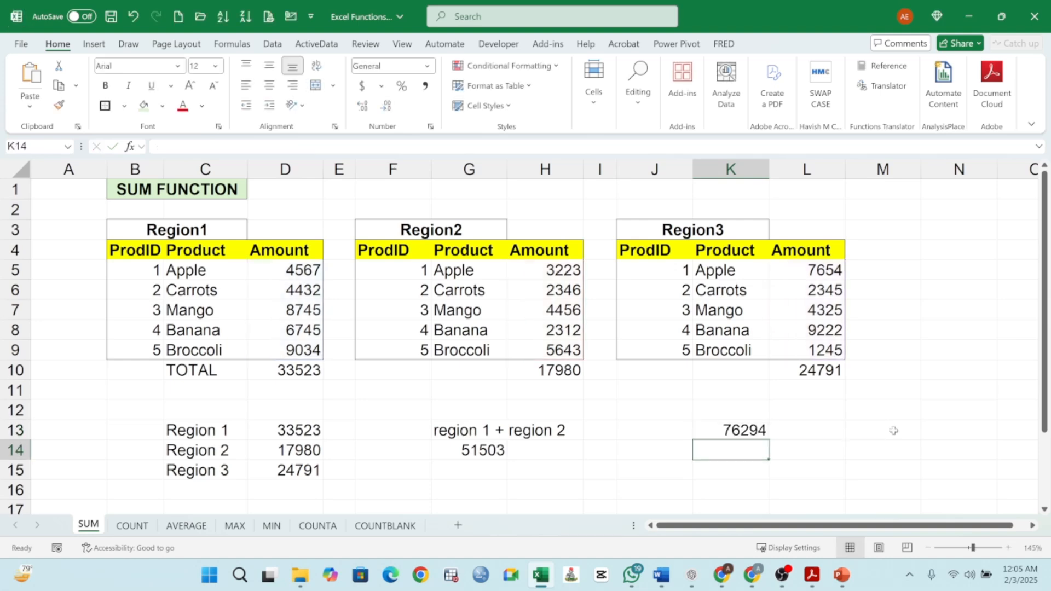
- Enter =SUM(D5:D9)-SUM(H5:H9) in J15 to subtract Region 2's total from Region 1's, then review the formula
click(653, 470)
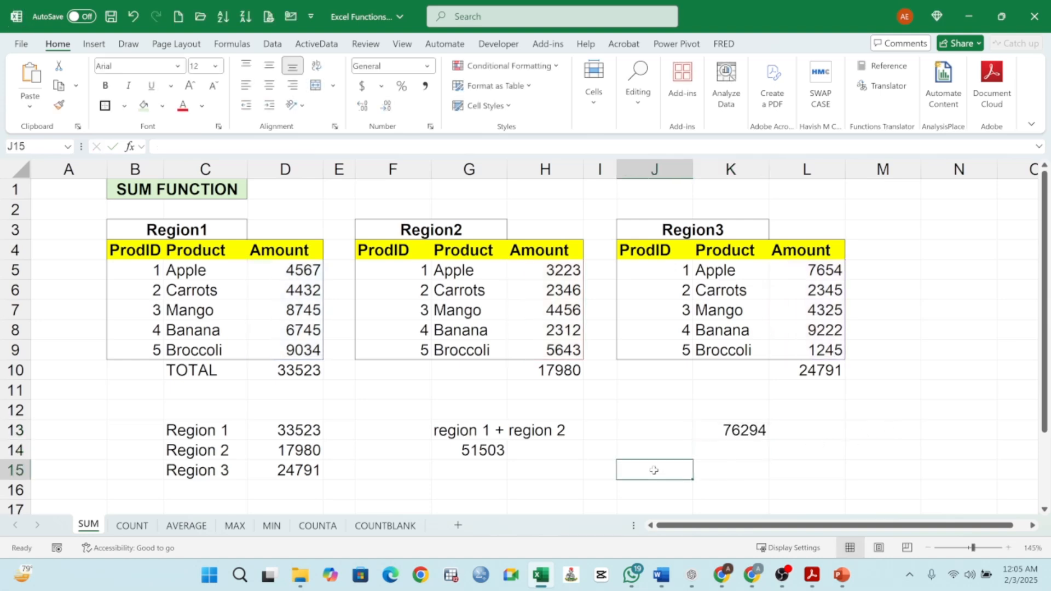
text(=)
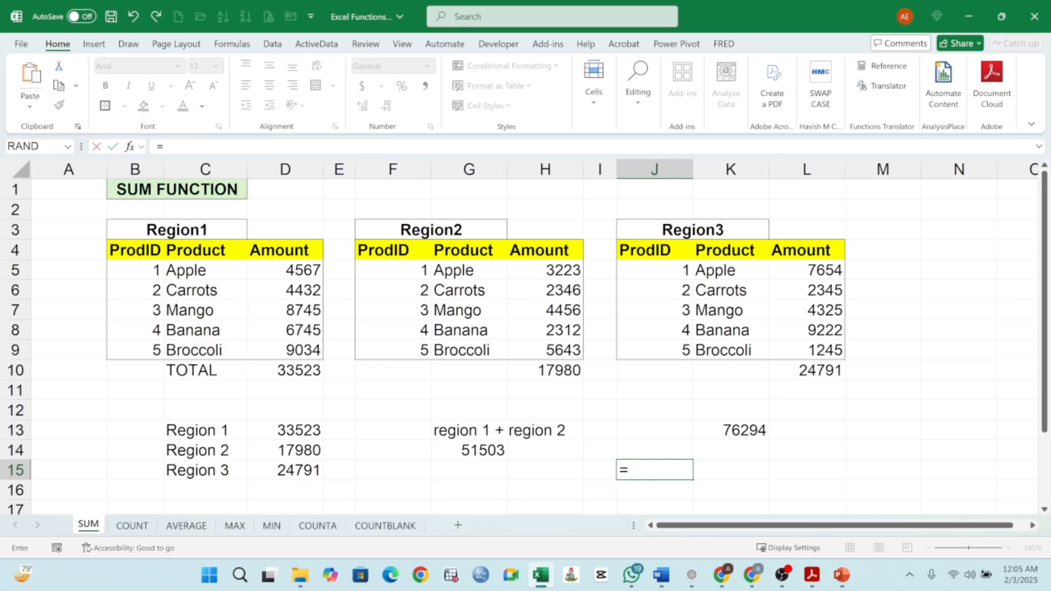
text(SUM)
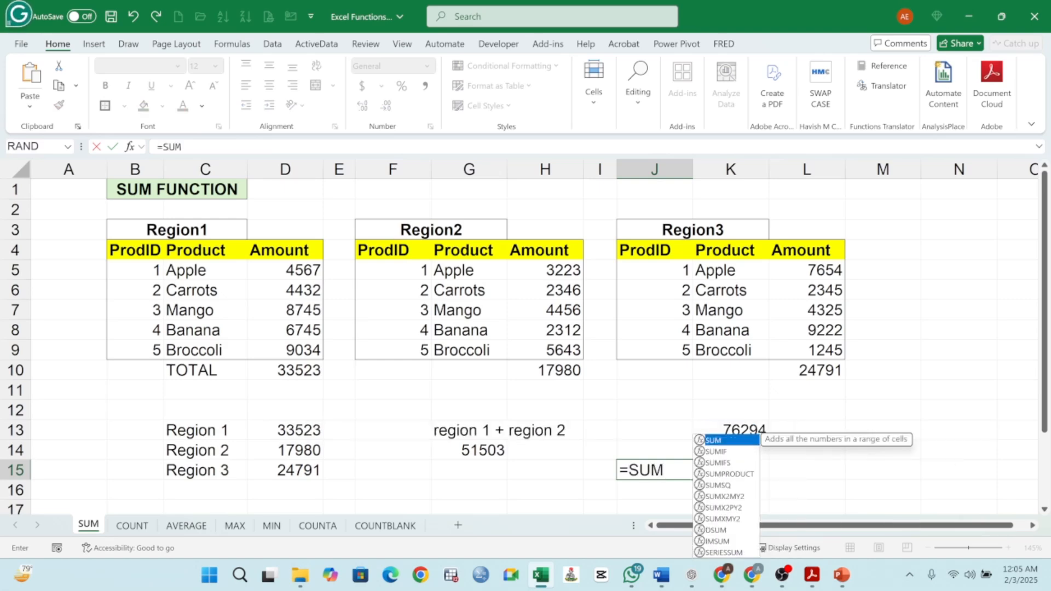
text(()
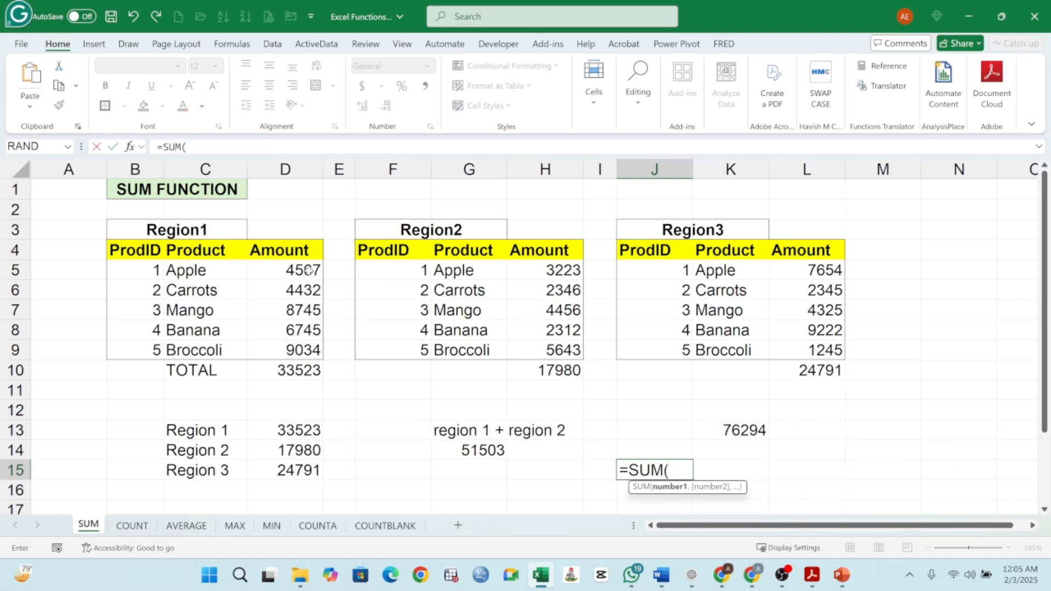
drag(310, 269, 298, 358)
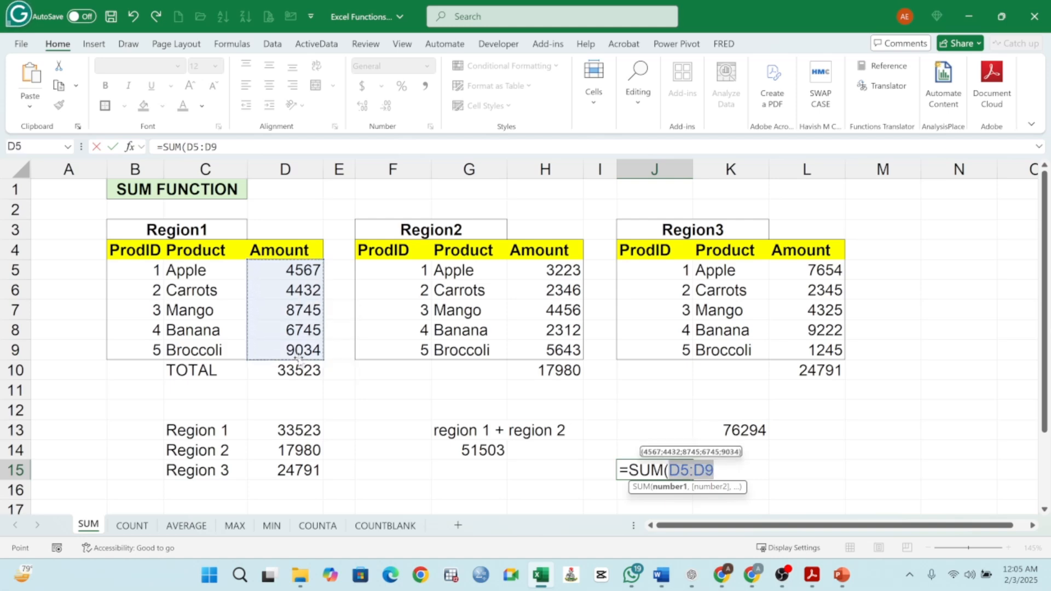
text(_)
key(BackSpace)
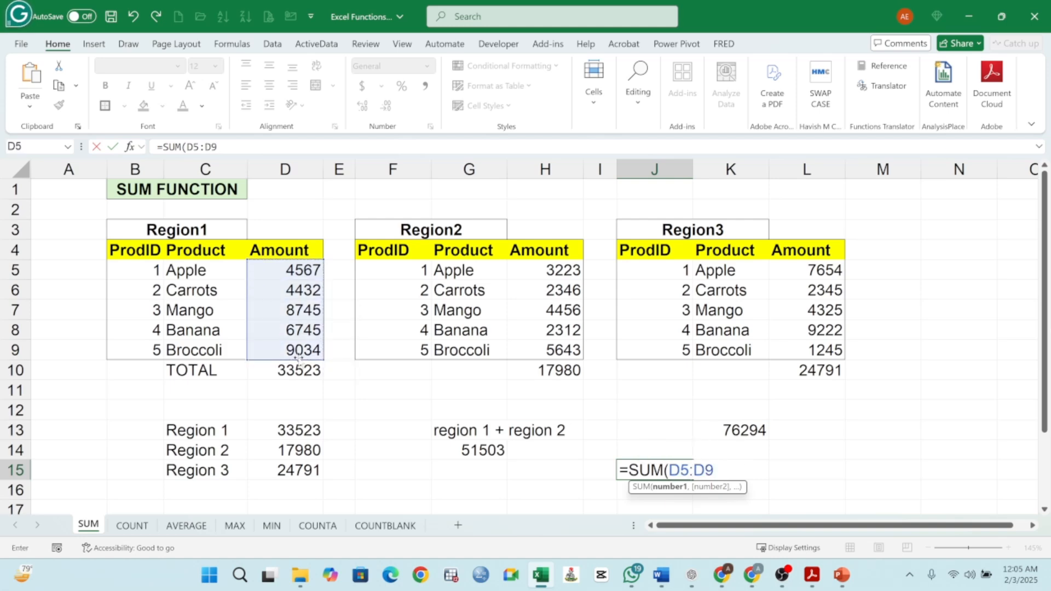
text())
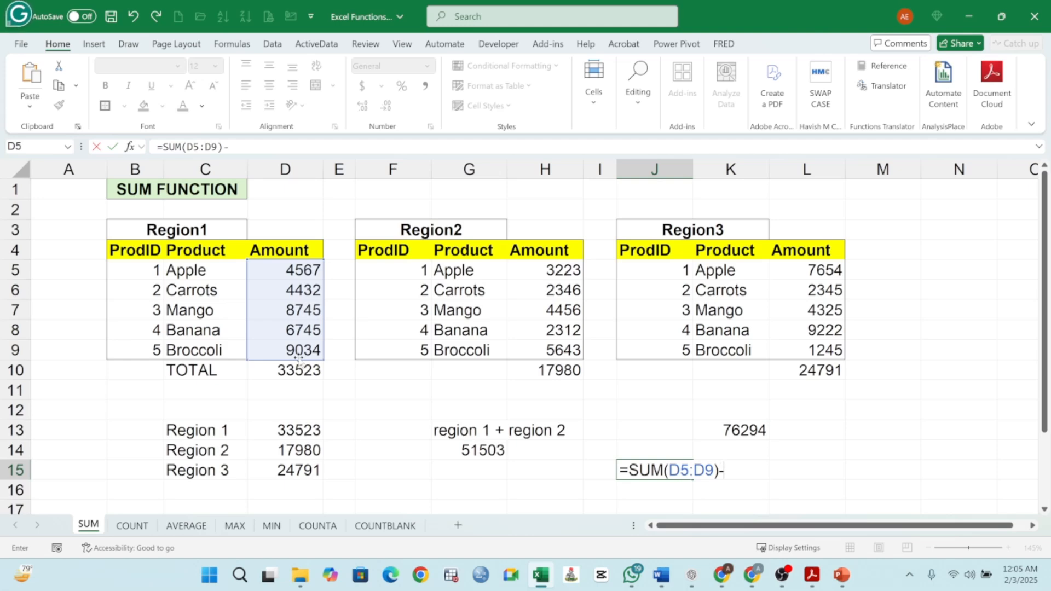
text(-SUM)
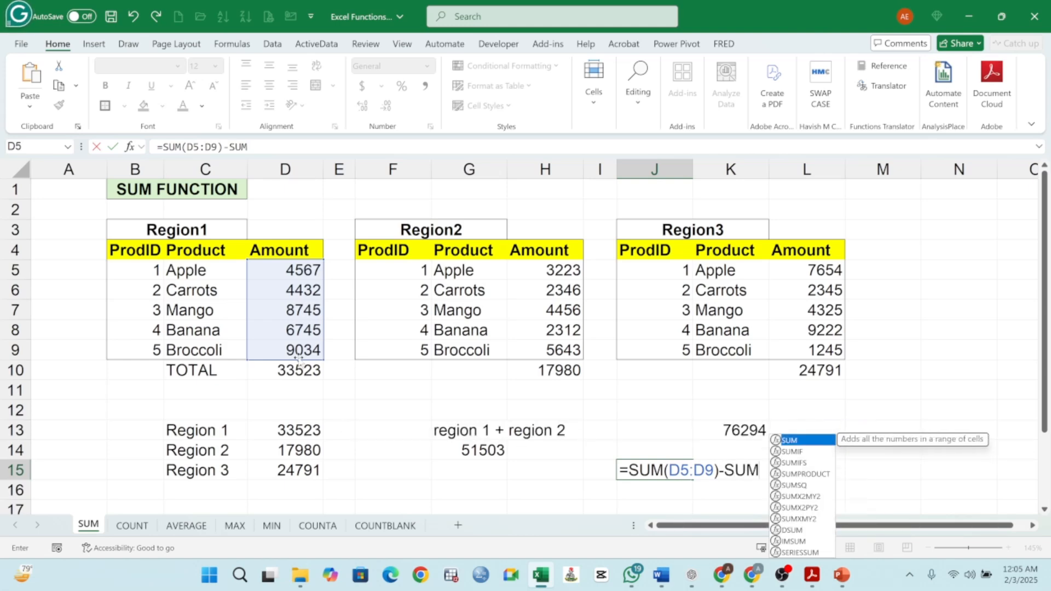
text(()
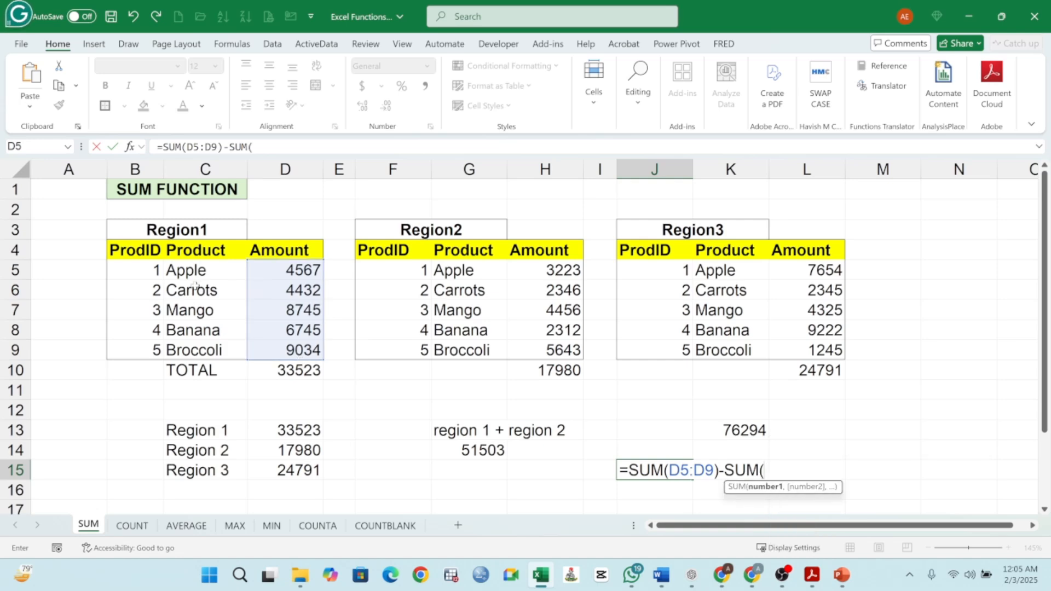
click(550, 272)
drag(559, 307, 564, 342)
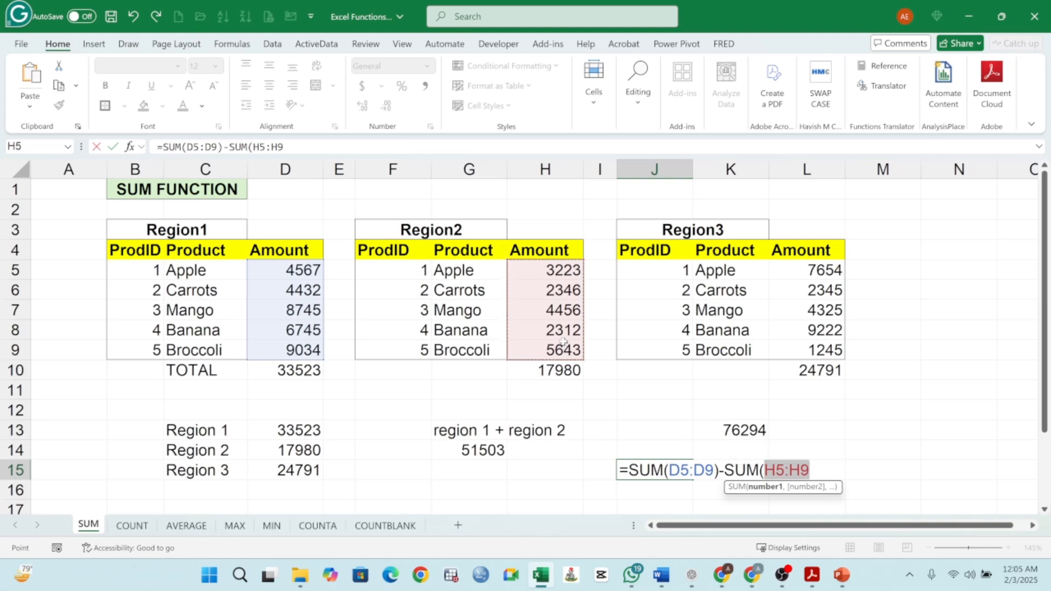
text())
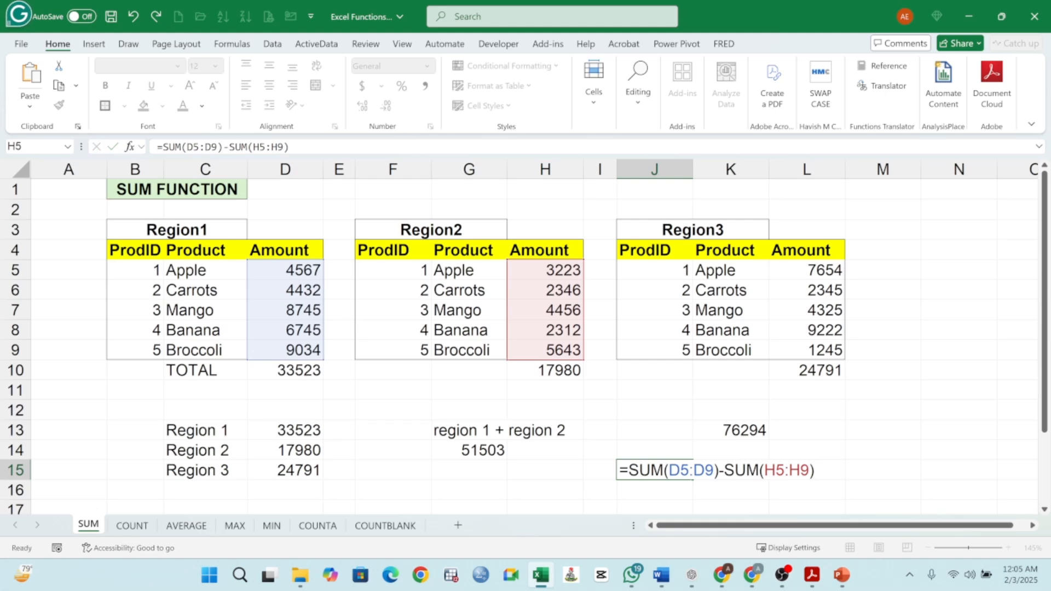
key(Return)
click(651, 468)
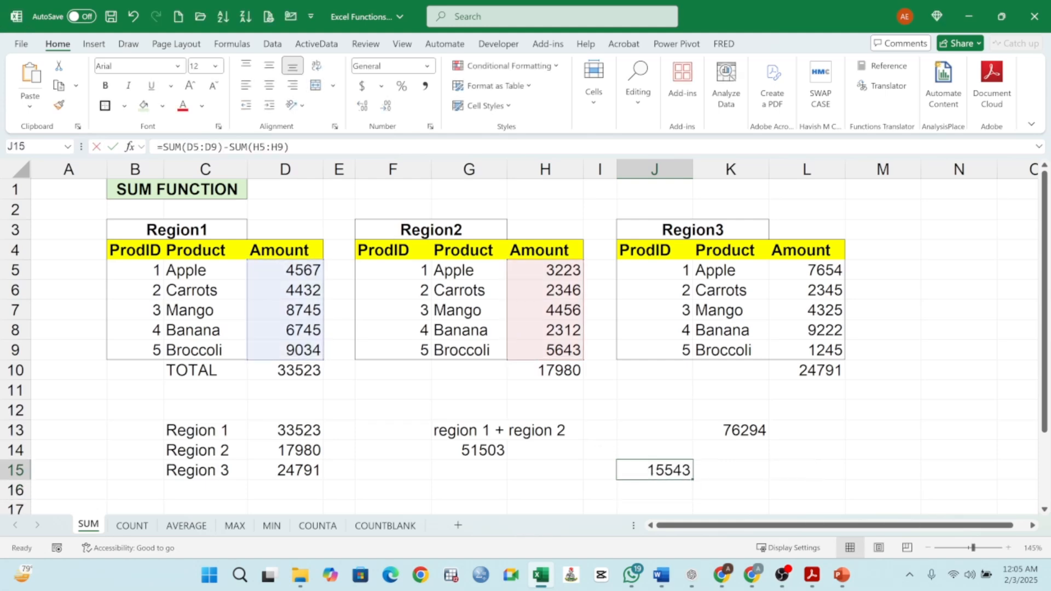
key(F2)
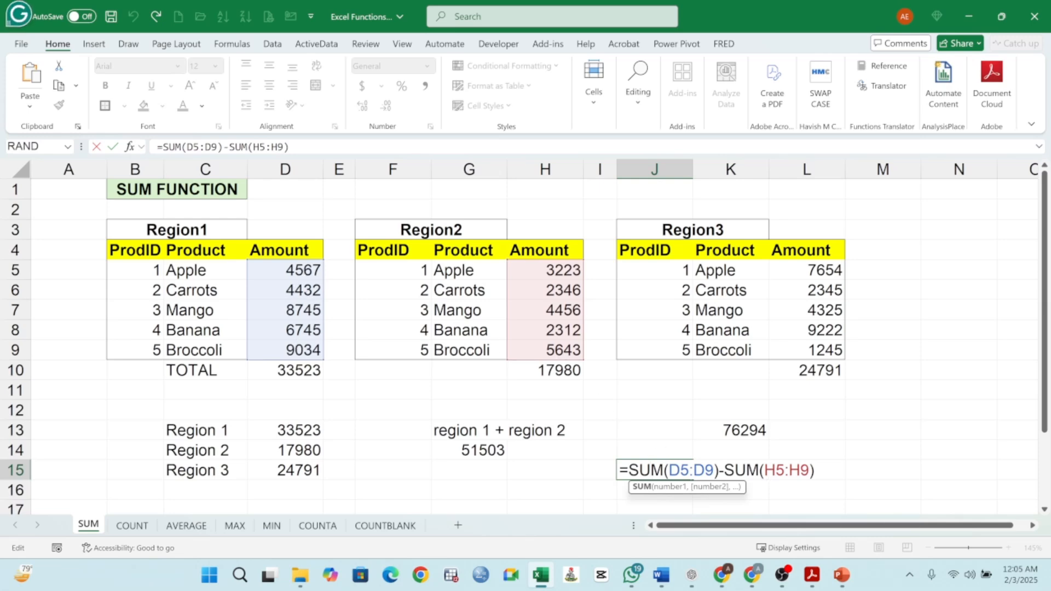
key(Escape)
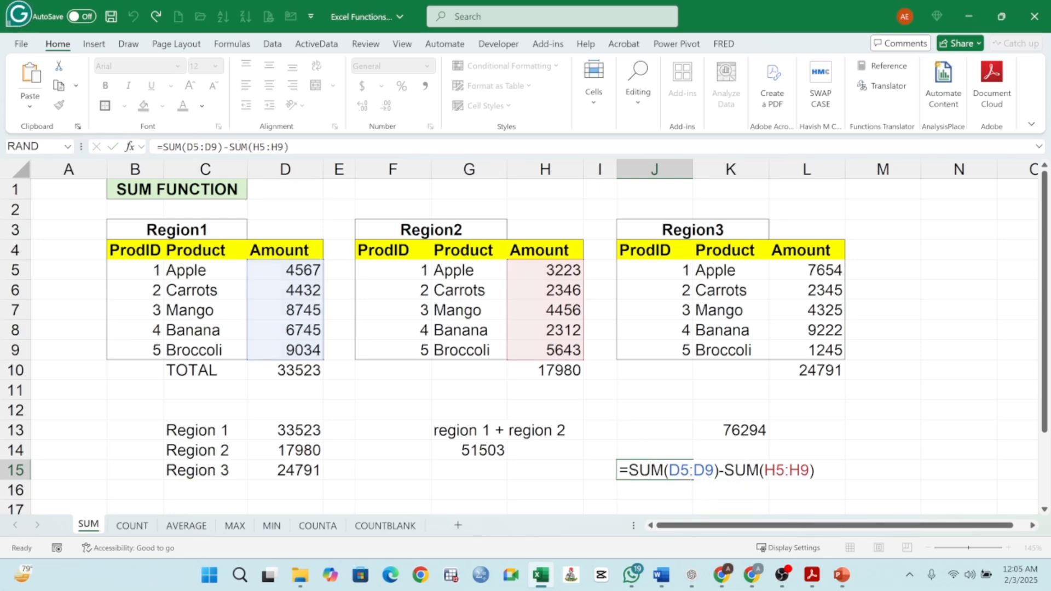
key(Return)
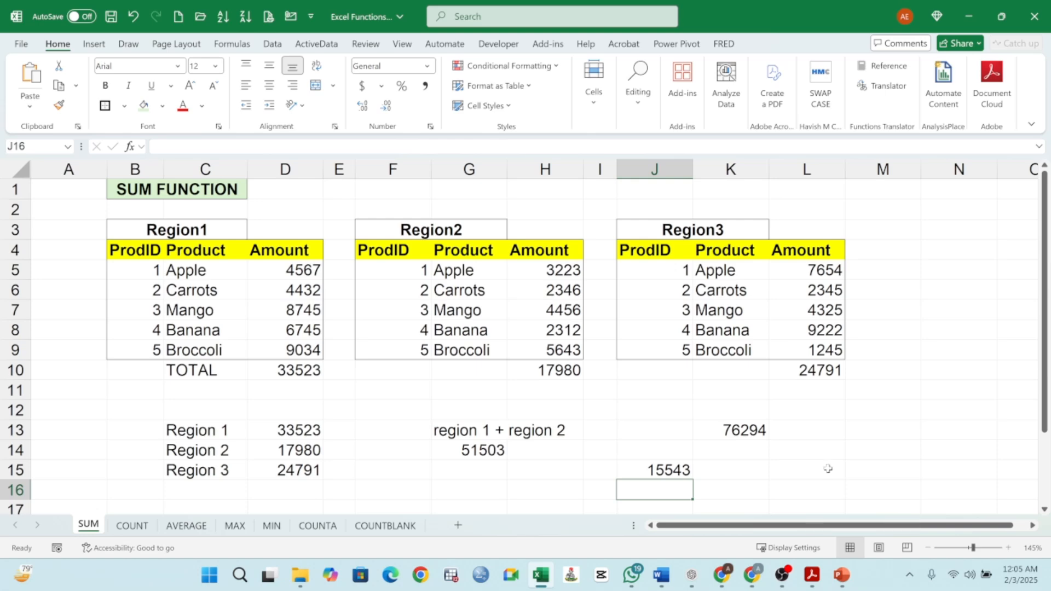
- Enter =SUM(D13,G14,J15) in L14 to add the individual result cells together
click(213, 189)
click(290, 430)
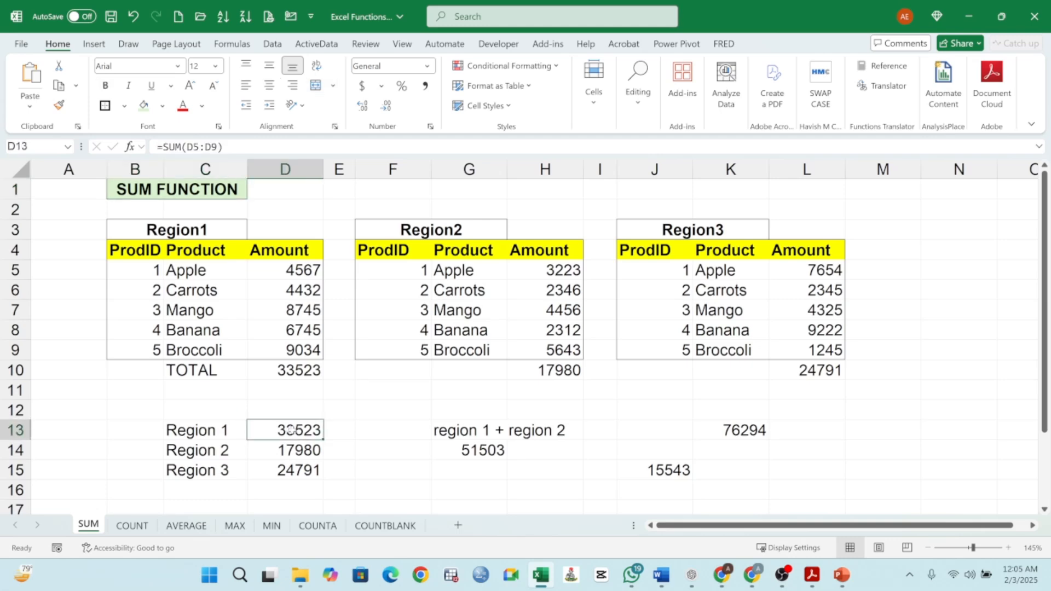
click(295, 452)
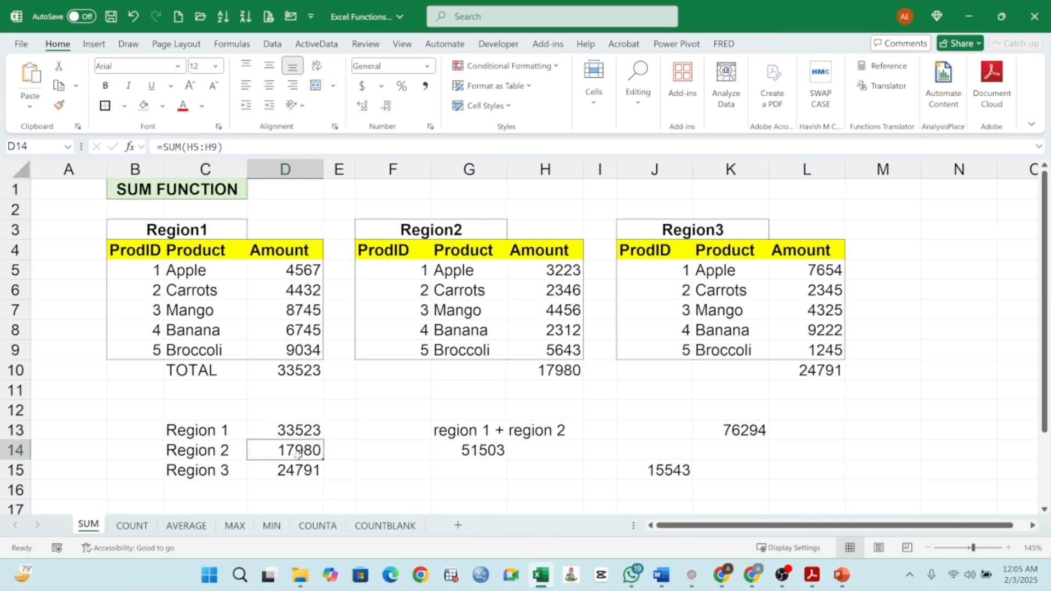
click(297, 466)
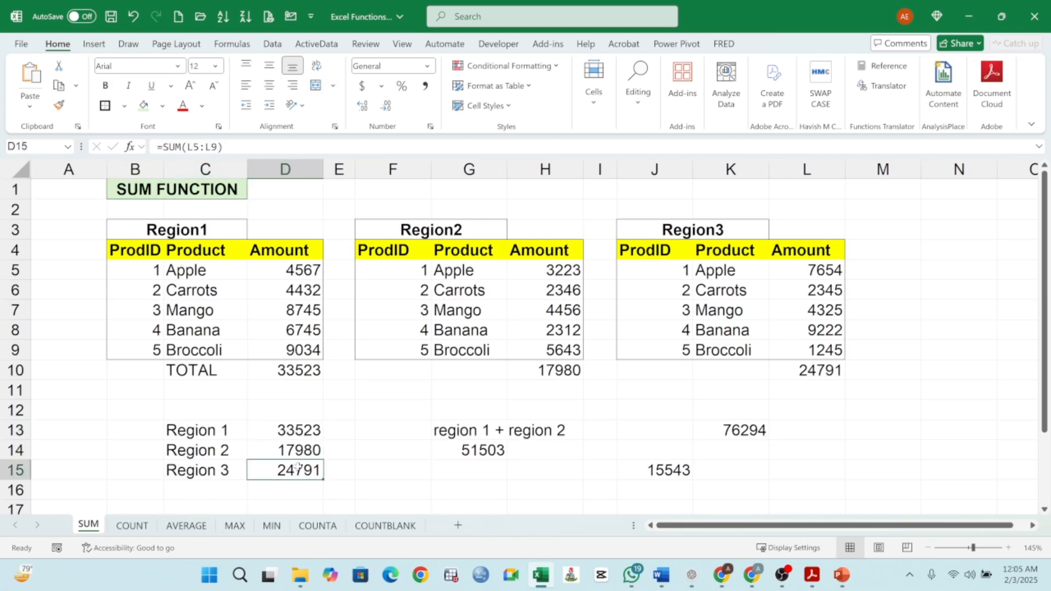
click(811, 451)
text(=)
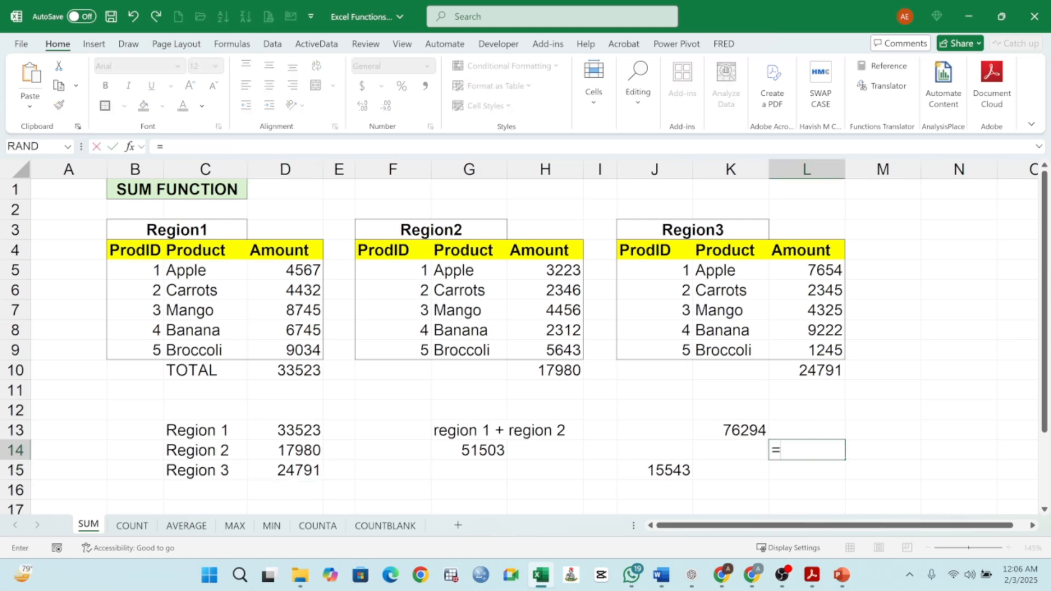
text(SUM()
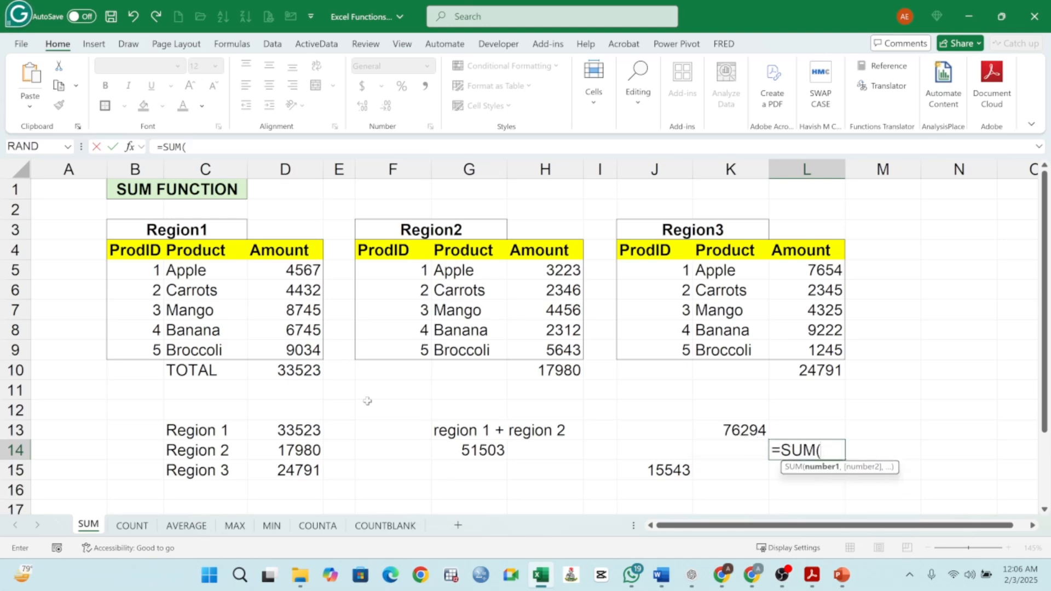
click(308, 430)
text(,)
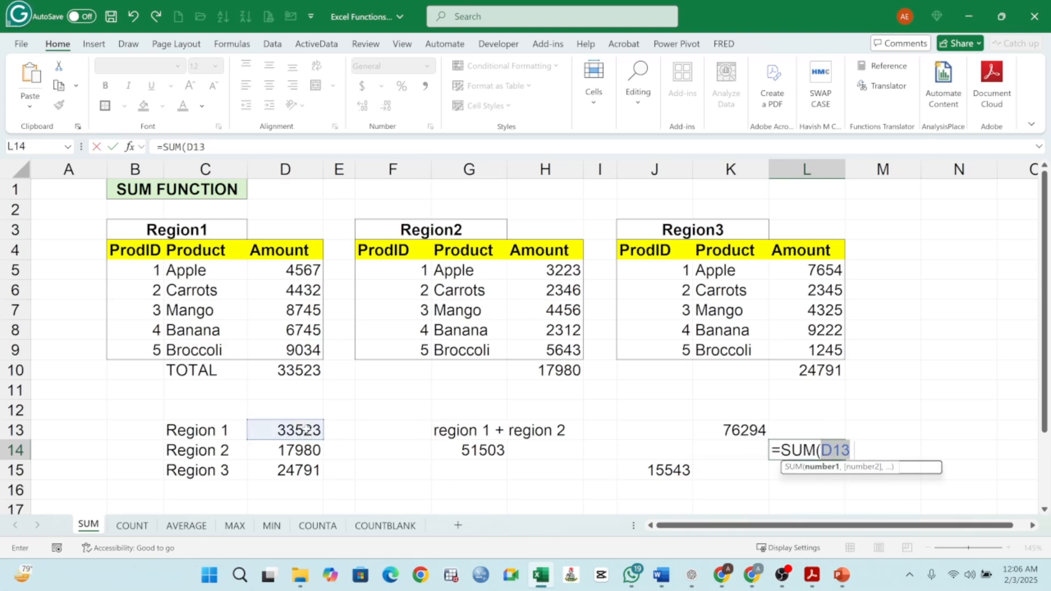
click(479, 452)
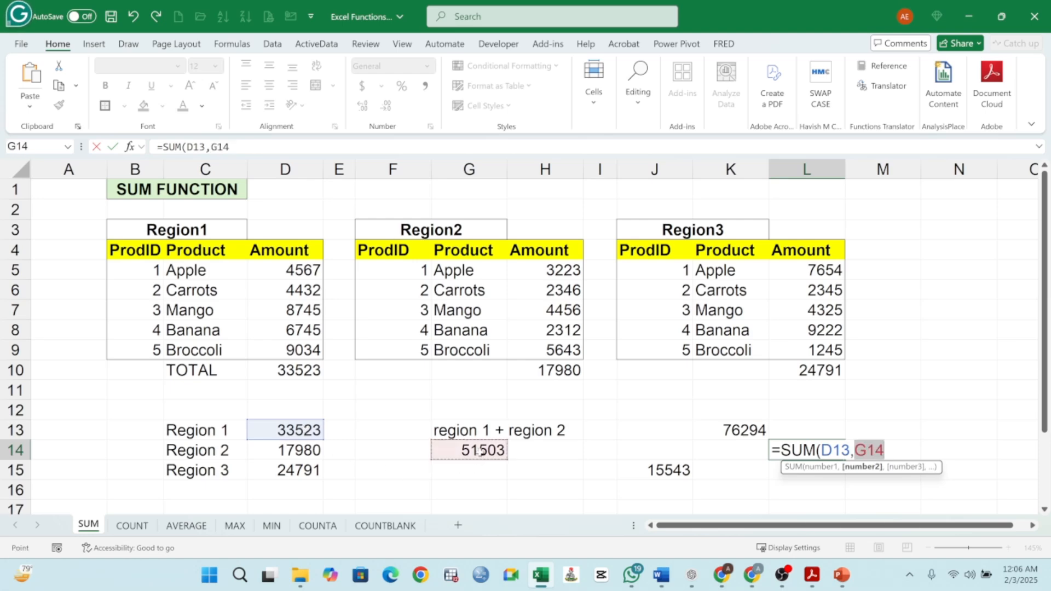
text(,)
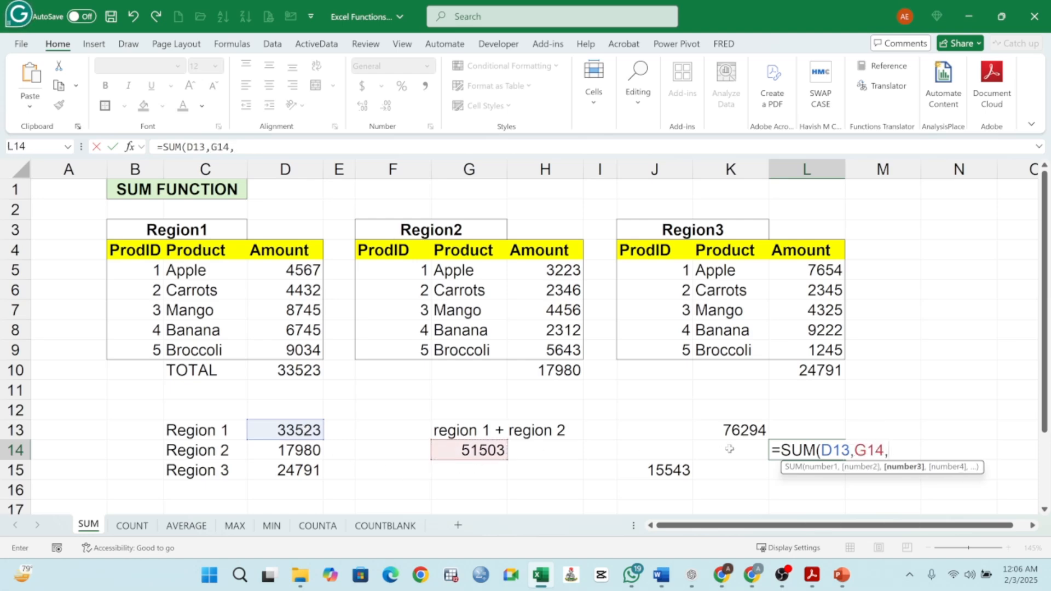
click(673, 466)
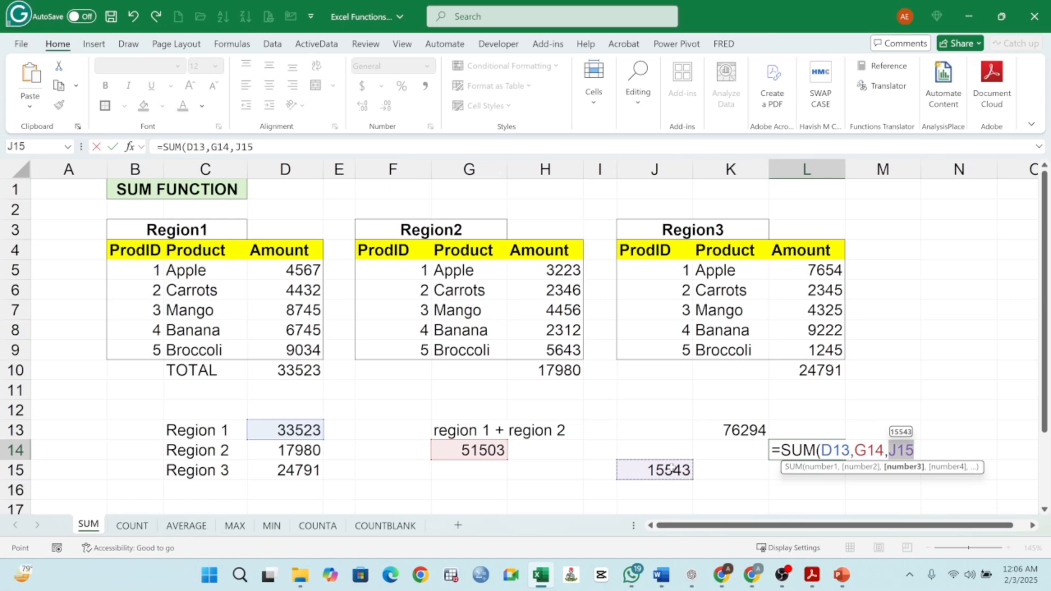
text())
key(Return)
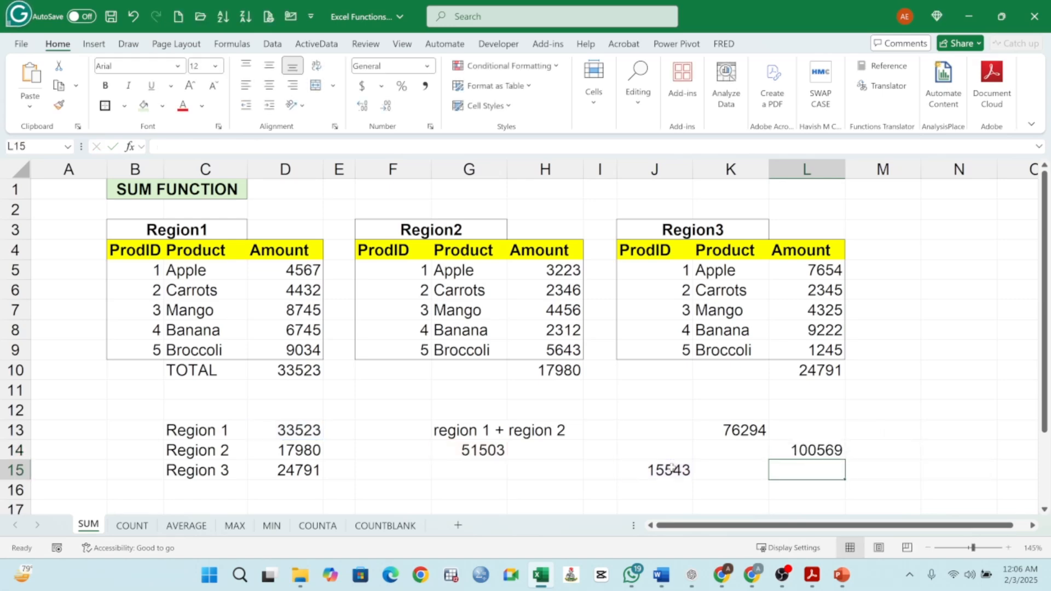